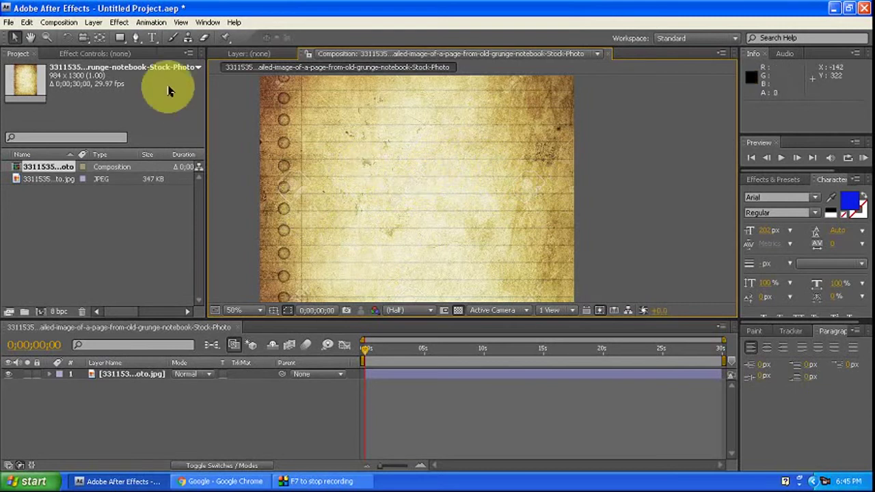
Activate the Type tool and look through the list of installed fonts
left_click(152, 39)
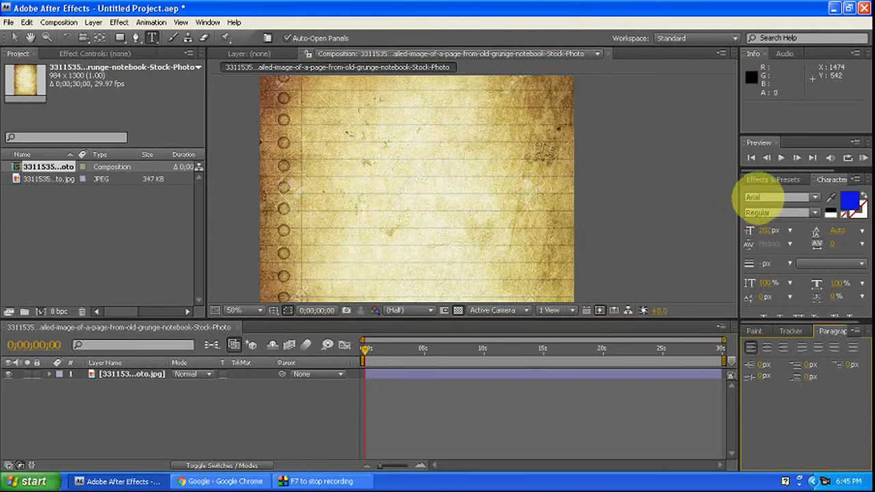
left_click(816, 196)
left_click_drag(868, 237, 862, 208)
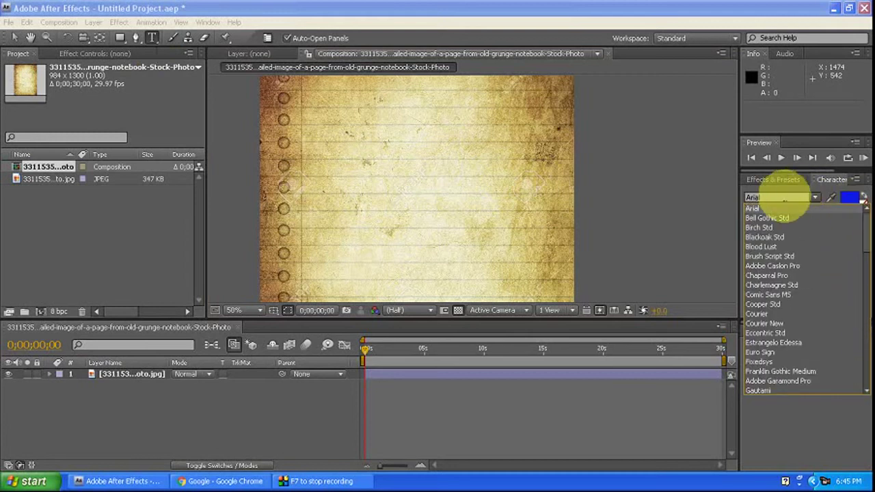
left_click(781, 200)
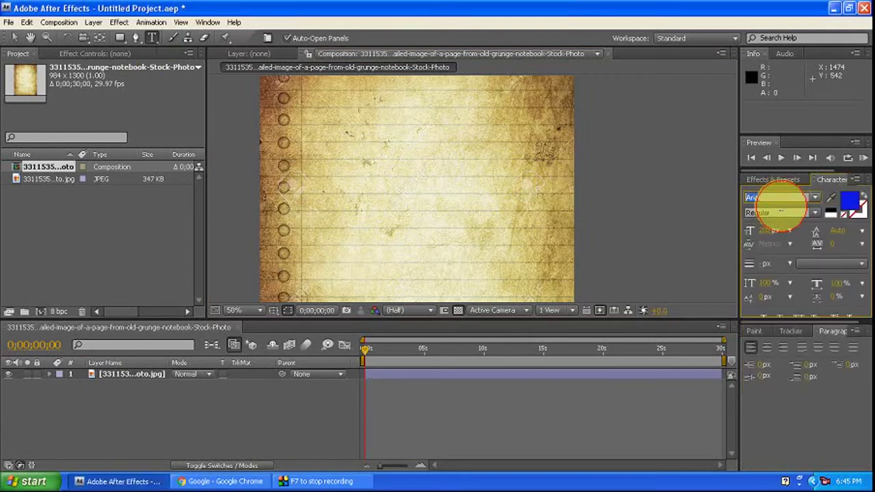
Switch to Chrome, search Google for dafont and open the DaFont website
left_click(234, 482)
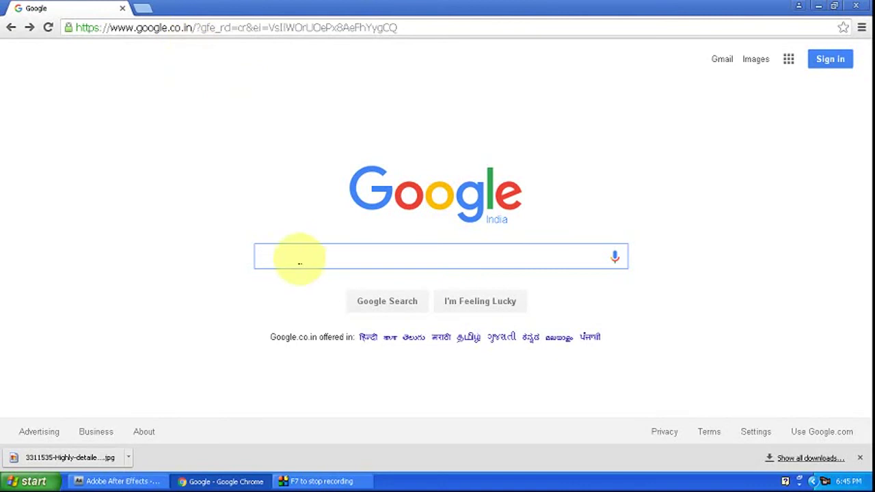
type("d")
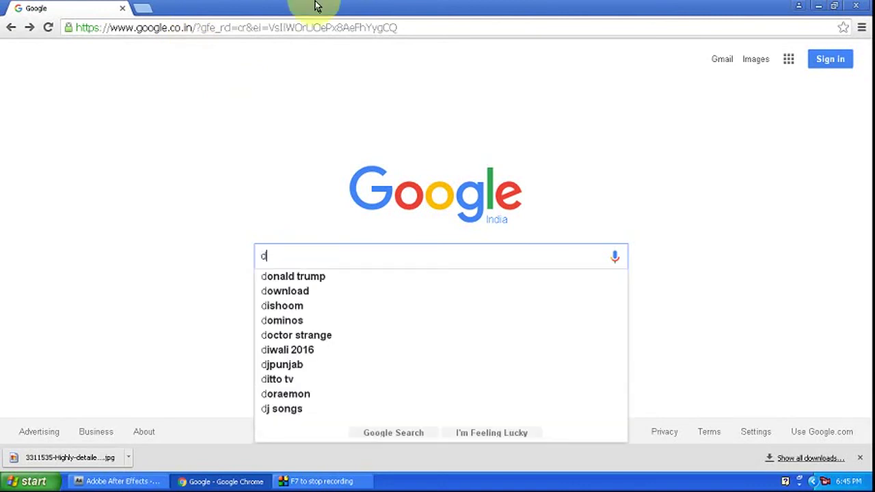
type("afont")
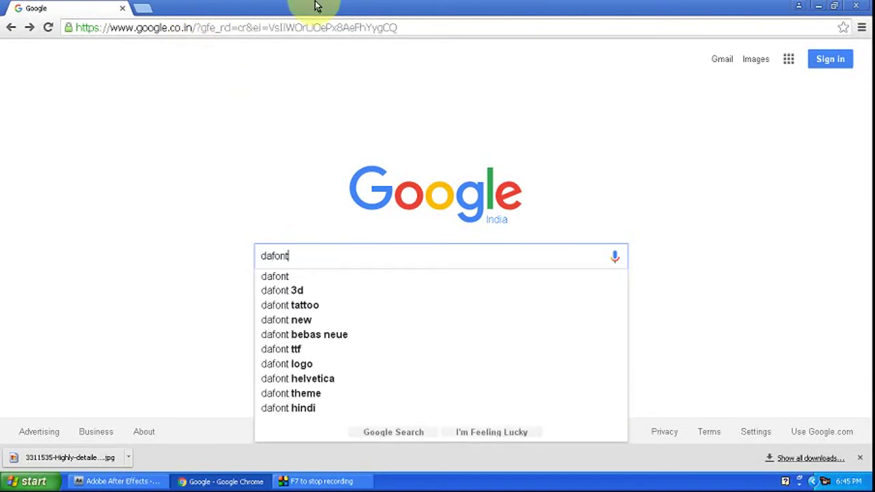
key("Return")
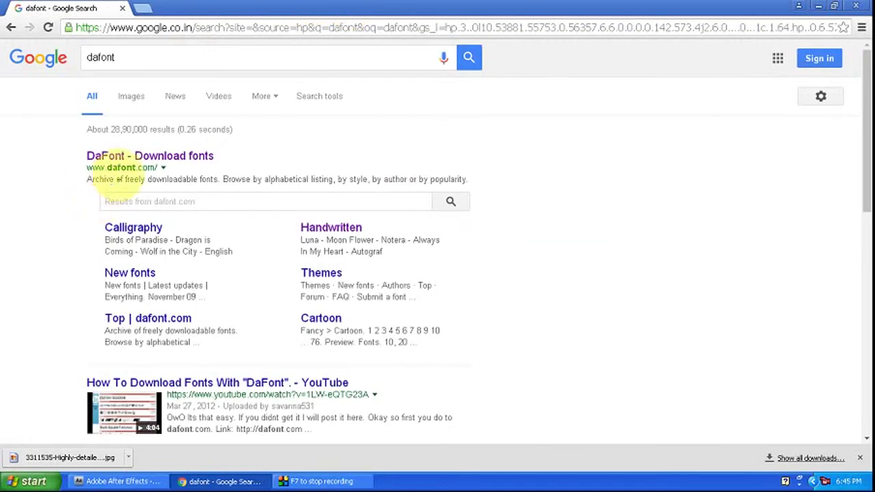
left_click(143, 156)
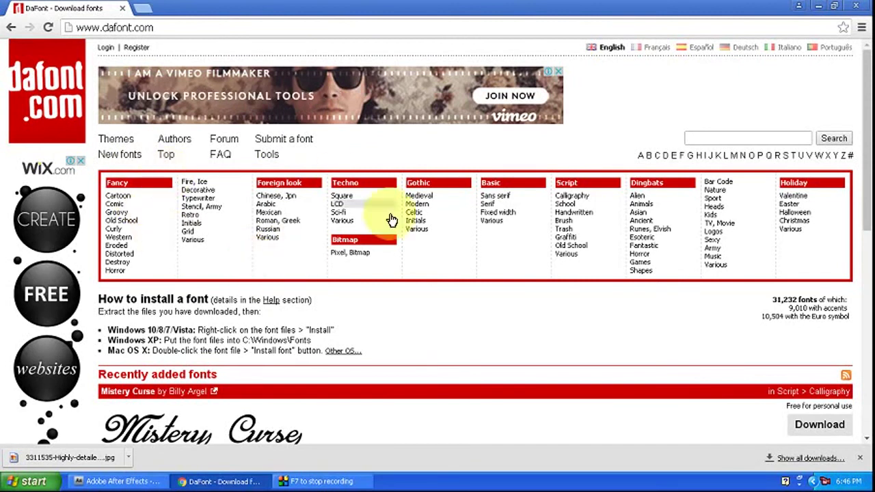
Browse the Handwritten fonts in DaFont's Script category and download the Paper Bow font
left_click(575, 214)
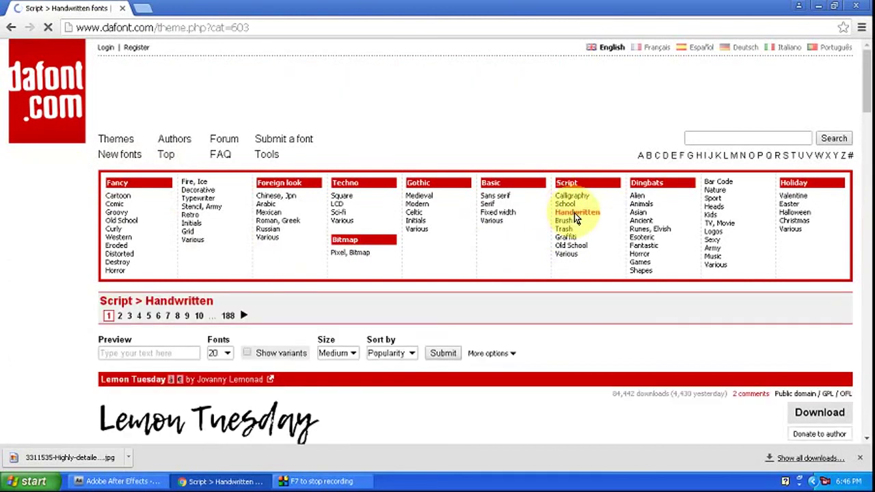
scroll(353, 218, "down", 3)
scroll(264, 160, "down", 2)
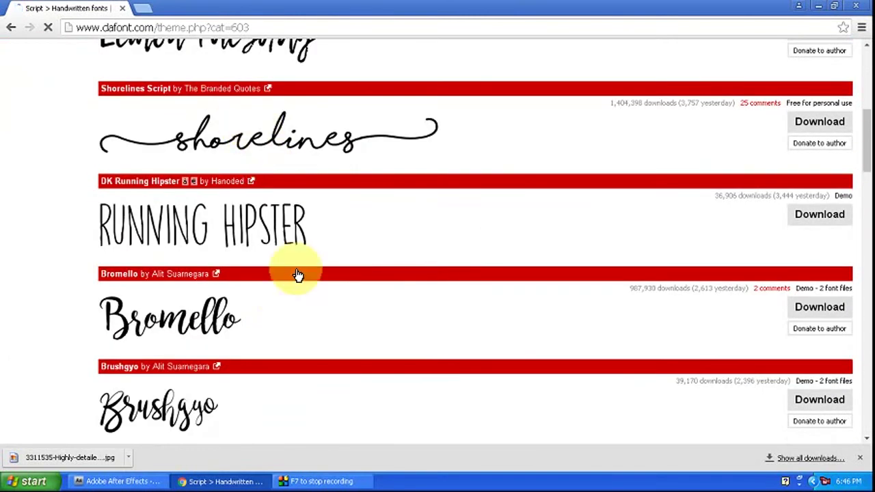
scroll(273, 326, "down", 4)
scroll(243, 205, "down", 8)
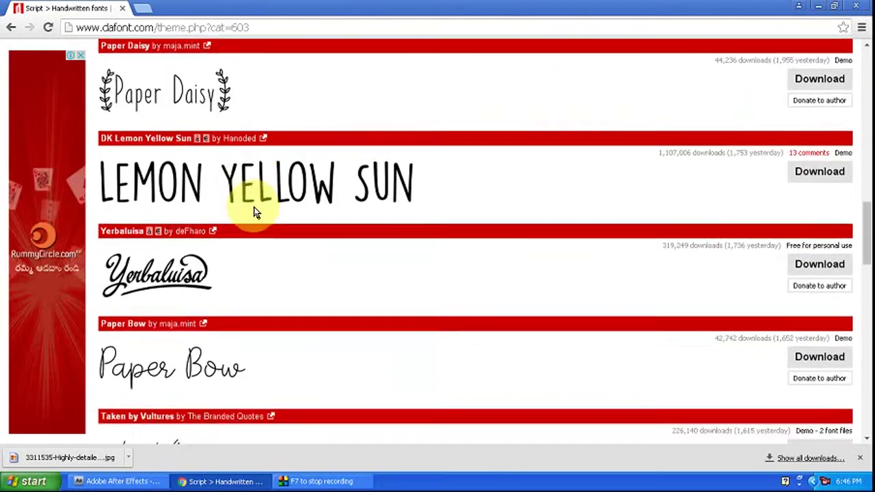
scroll(241, 225, "down", 1)
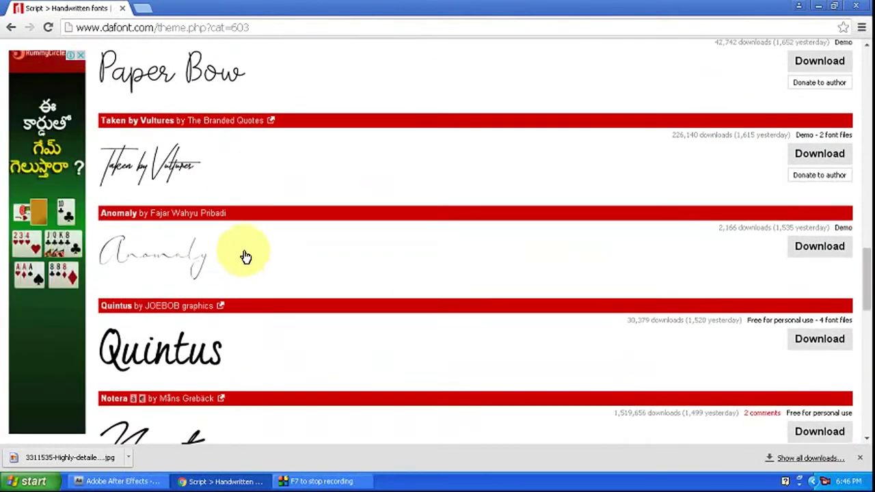
scroll(244, 254, "up", 2)
scroll(246, 250, "down", 2)
scroll(247, 253, "down", 2)
scroll(248, 256, "up", 3)
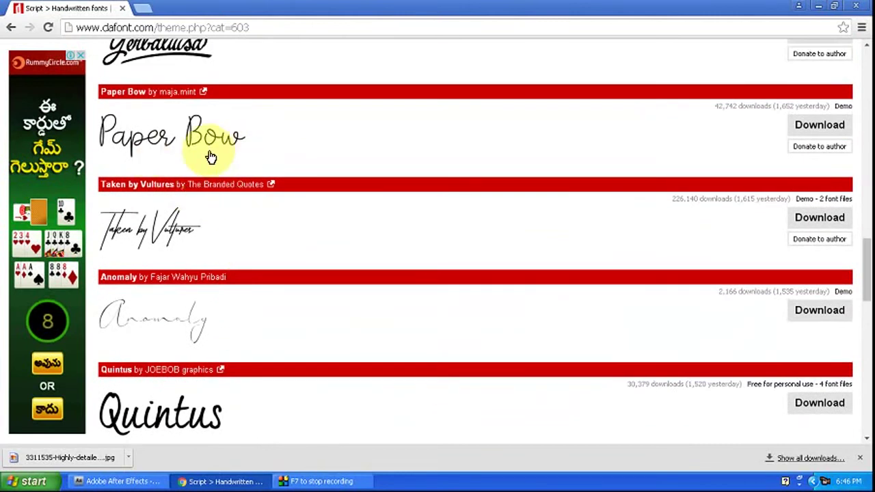
left_click(820, 126)
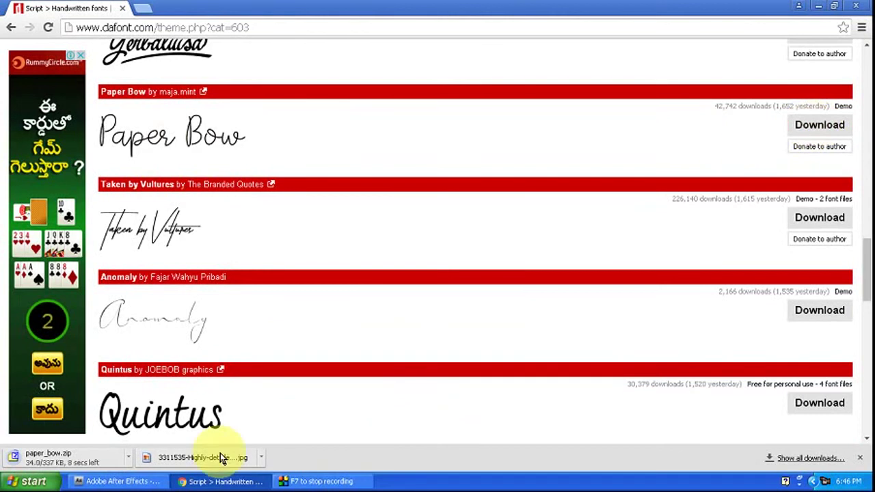
Show the downloaded paper_bow.zip in its folder and extract it with 7-Zip to a paper_bow folder
left_click(51, 457)
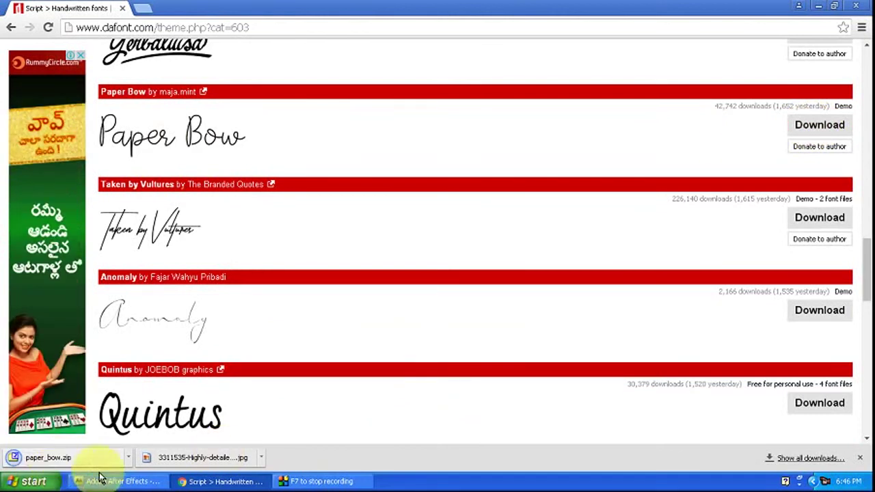
left_click(128, 458)
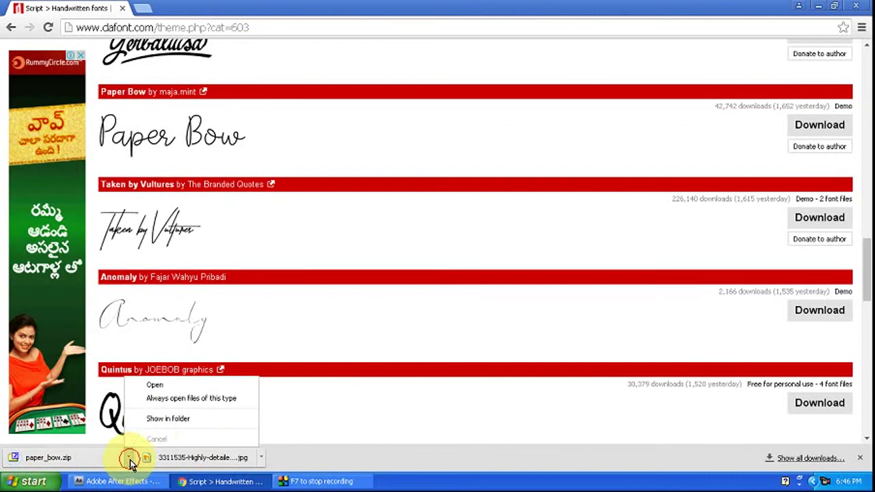
left_click(171, 419)
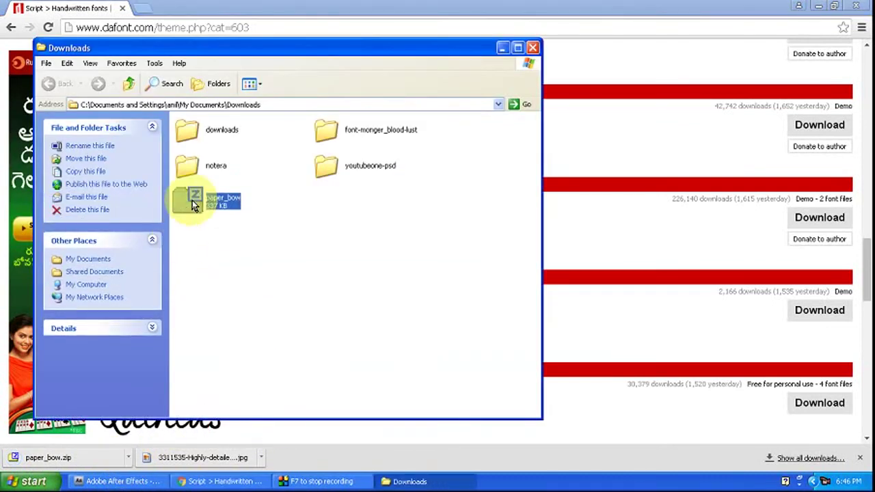
right_click(192, 200)
mouse_move(222, 228)
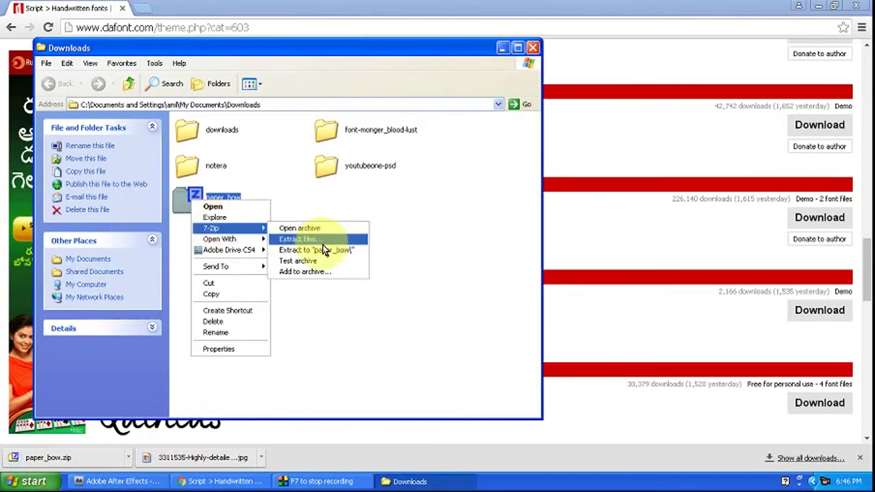
left_click(305, 252)
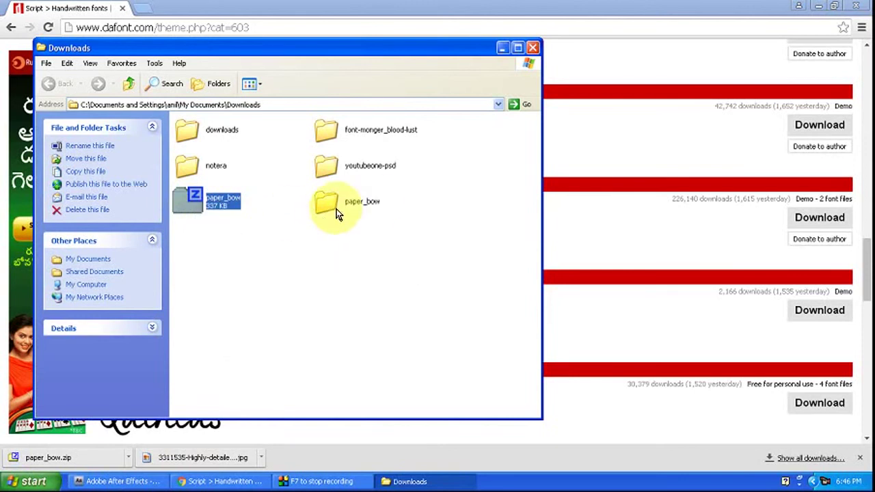
Copy the PaperBow-Demo TrueType font file from the extracted paper_bow folder
left_click(336, 209)
double_click(337, 209)
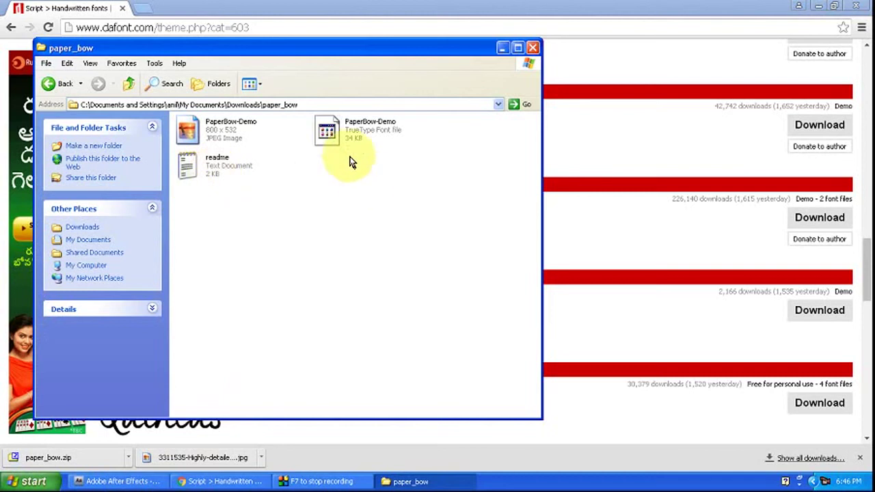
left_click(353, 136)
right_click(353, 136)
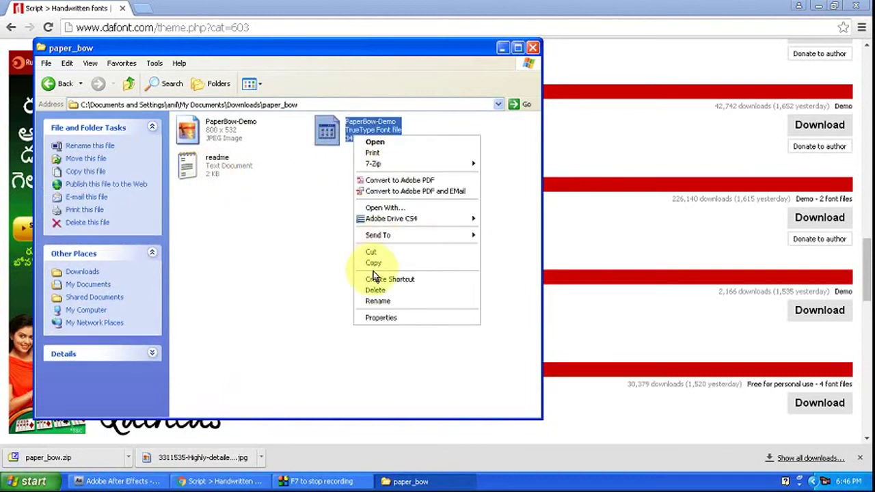
left_click(374, 264)
Open the Windows Fonts folder through Appearance and Themes in the Control Panel
left_click(27, 481)
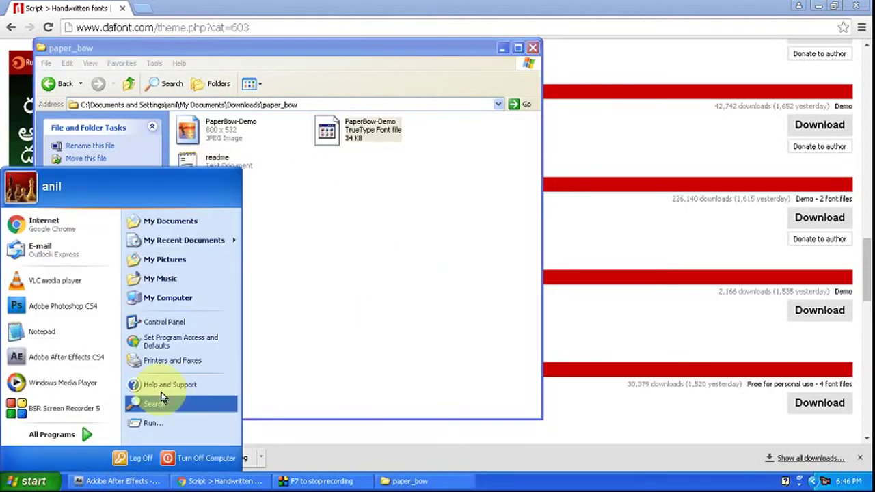
left_click(176, 324)
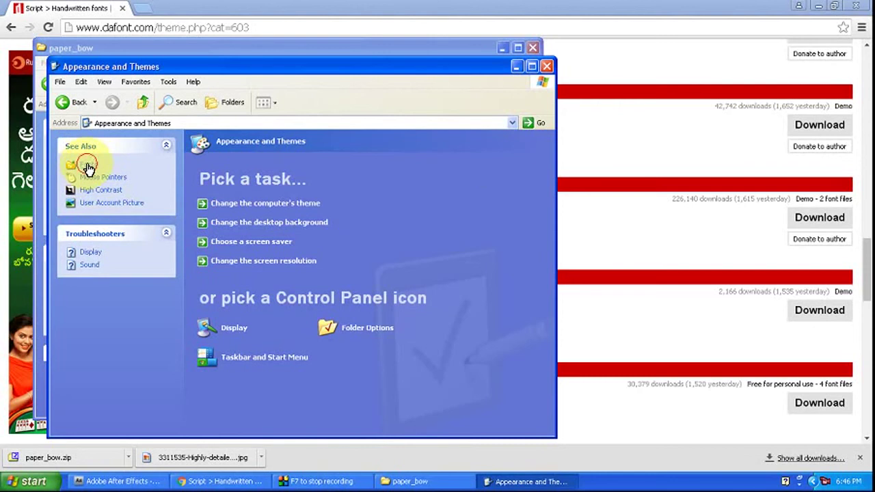
left_click(88, 166)
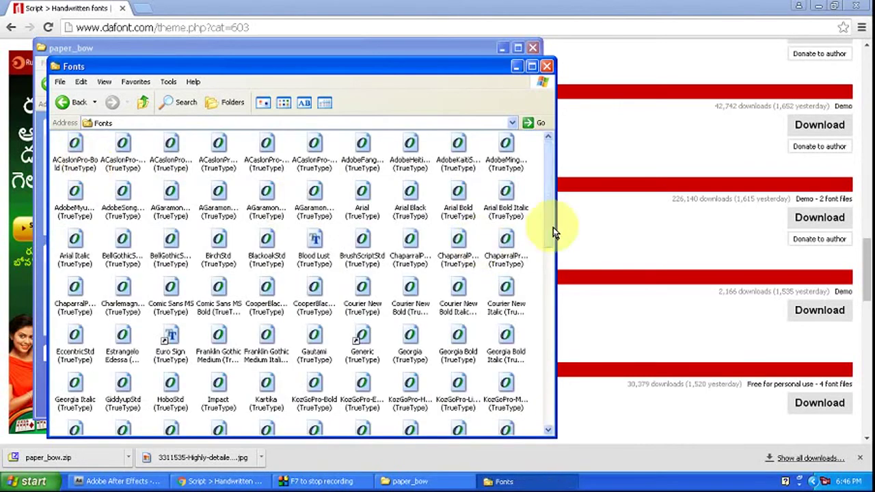
left_click_drag(528, 228, 540, 250)
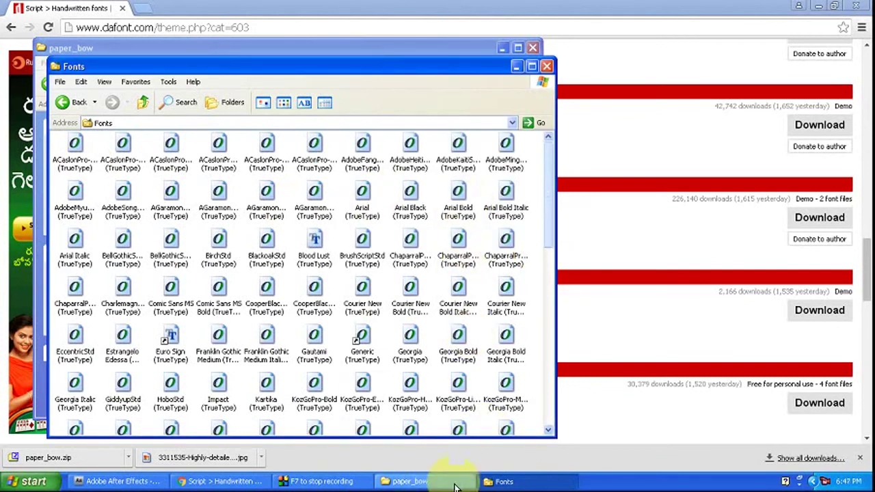
Switch back to After Effects, start a text layer on the notebook page and set its font to Paper Bow DEMO
left_click(122, 482)
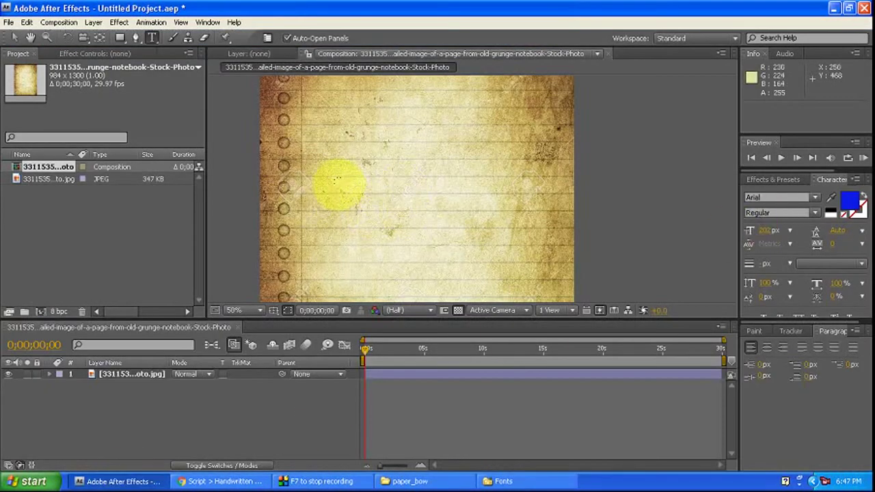
left_click(334, 185)
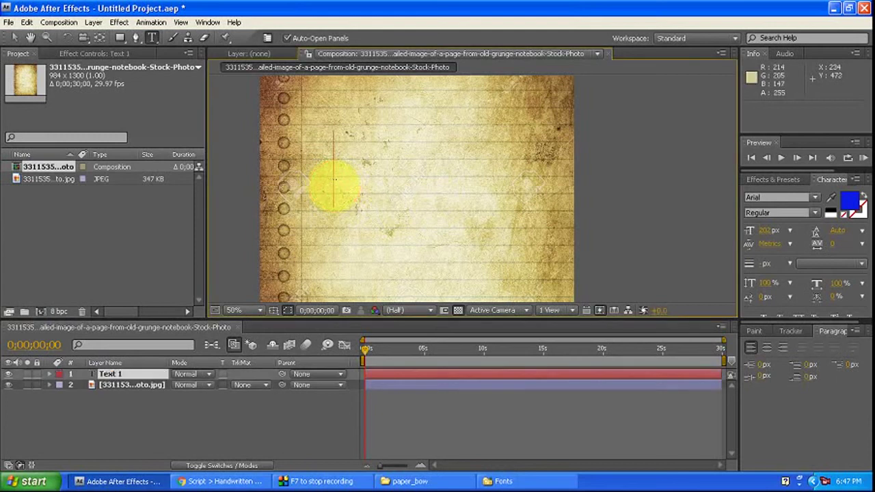
left_click(819, 196)
scroll(835, 273, "down", 1)
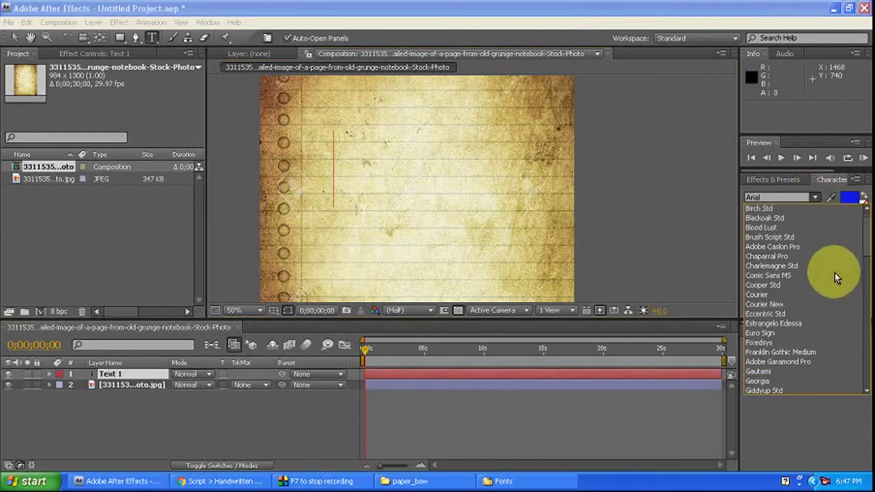
scroll(835, 273, "down", 10)
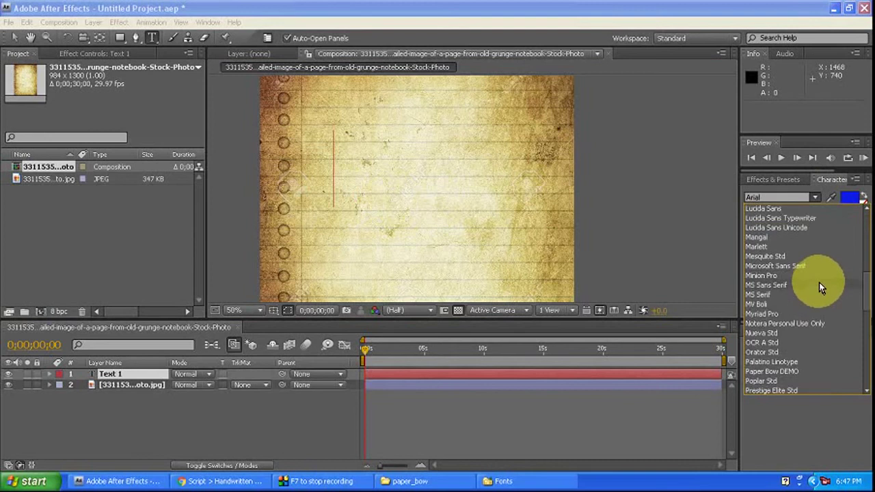
scroll(819, 283, "down", 1)
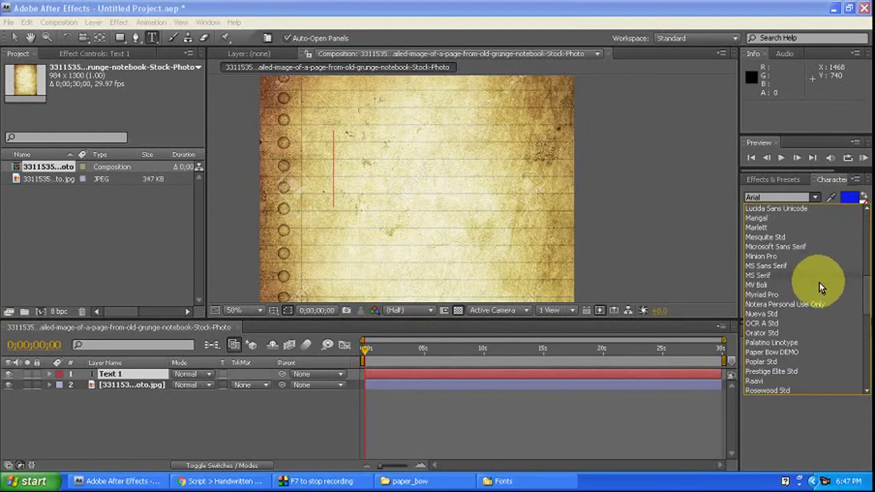
left_click(768, 353)
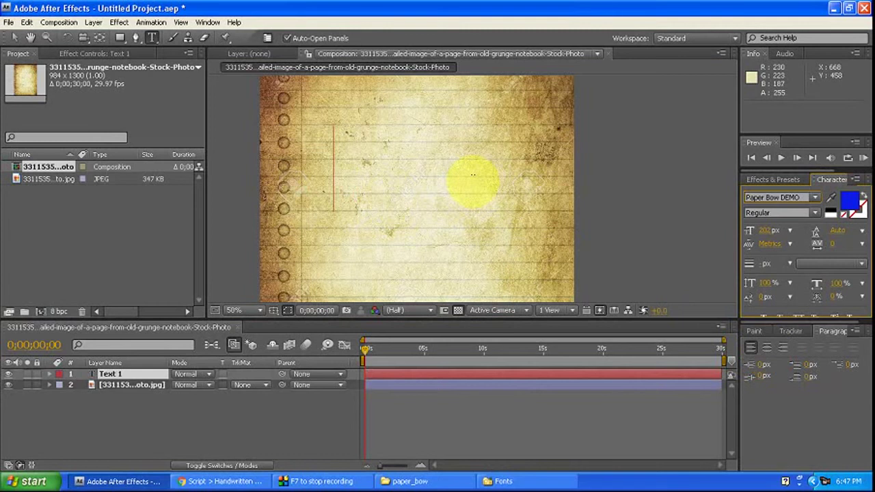
Enter the word "crazy" in the new text layer and finish text editing with the Selection tool
type("C")
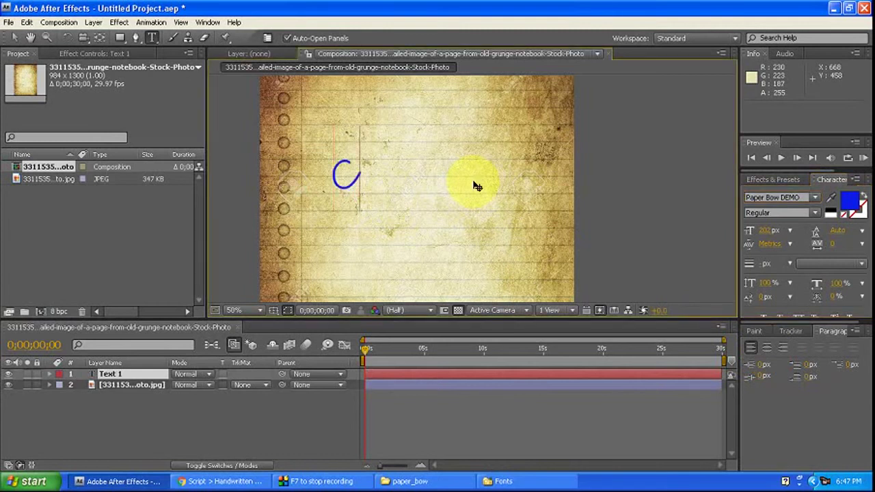
type("razy")
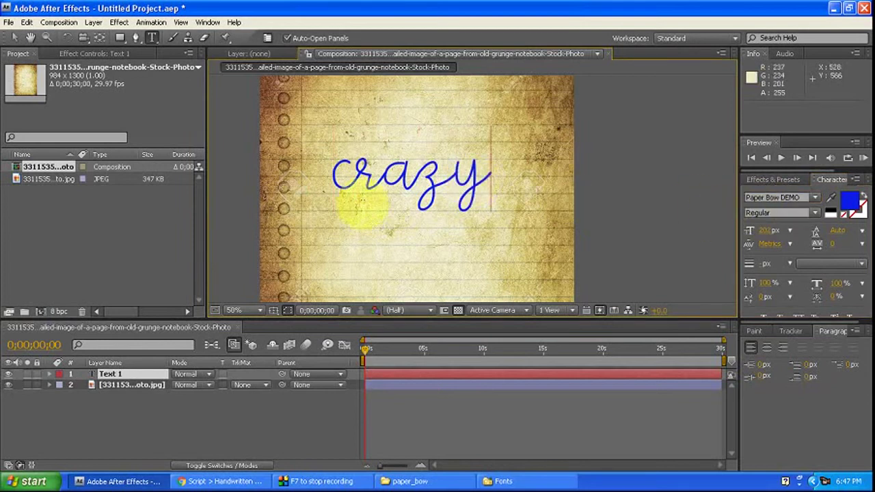
left_click(15, 38)
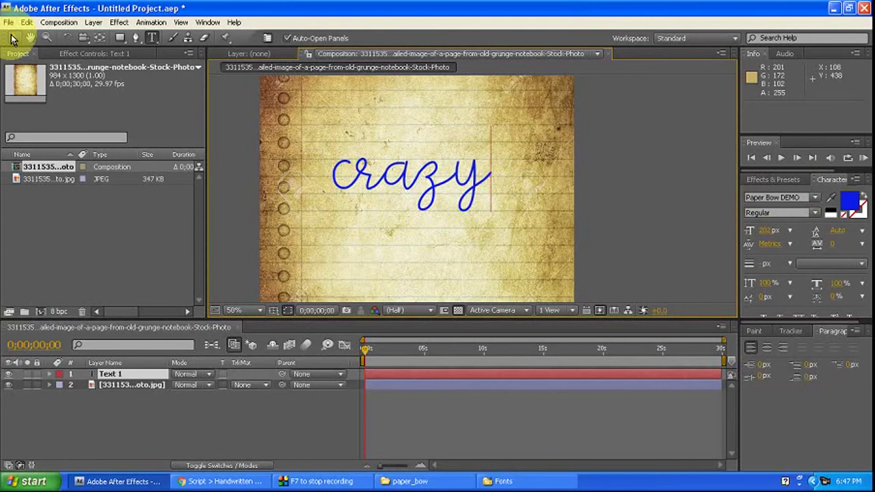
scroll(424, 168, "up", 2)
left_click_drag(424, 167, 523, 192)
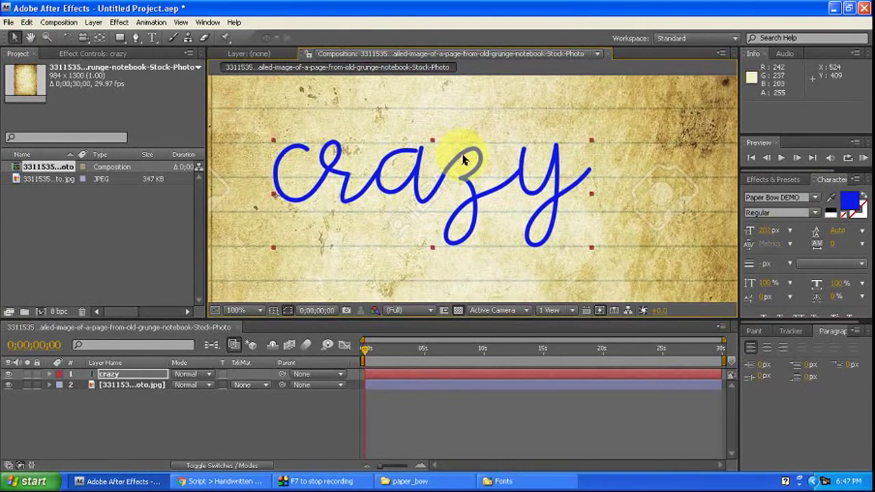
Start a Pen tool mask on the crazy text layer, tracing the letter "c" from its upper tip to where it crosses the "r"
left_click_drag(442, 146, 403, 170)
left_click(136, 39)
scroll(377, 172, "up", 2)
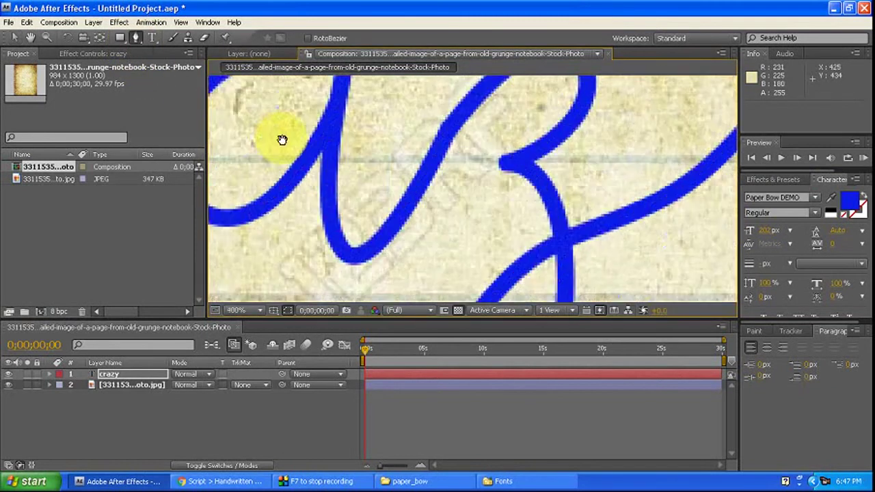
scroll(531, 195, "down", 3)
scroll(520, 170, "up", 2)
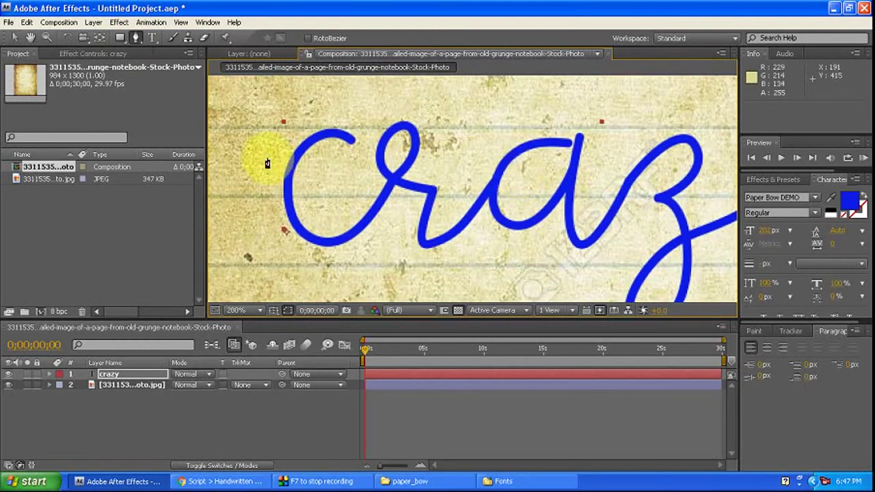
left_click_drag(268, 163, 264, 156)
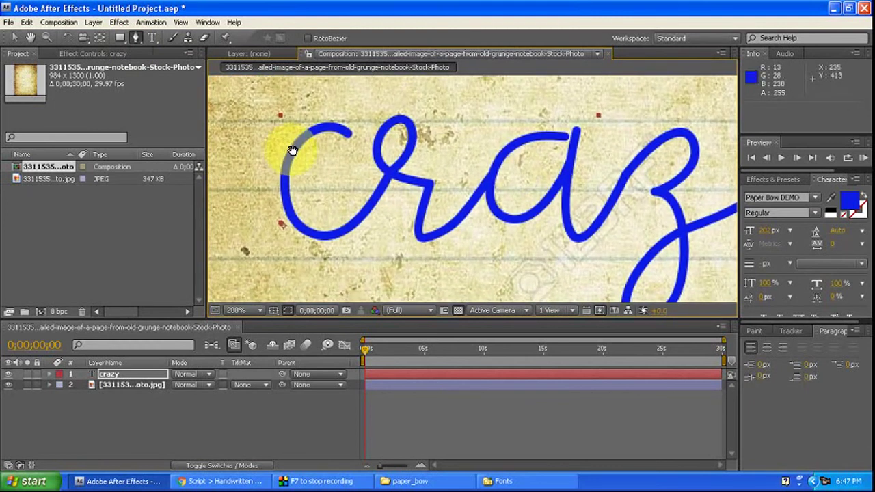
left_click(349, 136)
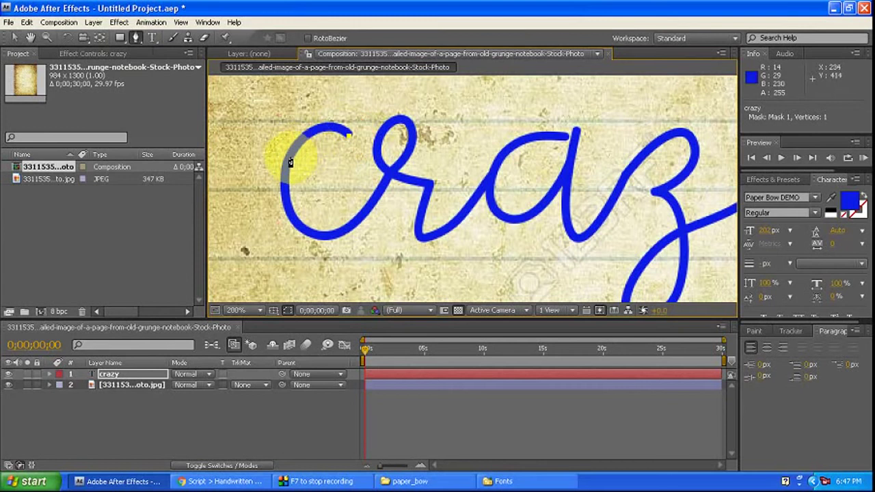
left_click_drag(291, 157, 270, 211)
left_click(332, 236)
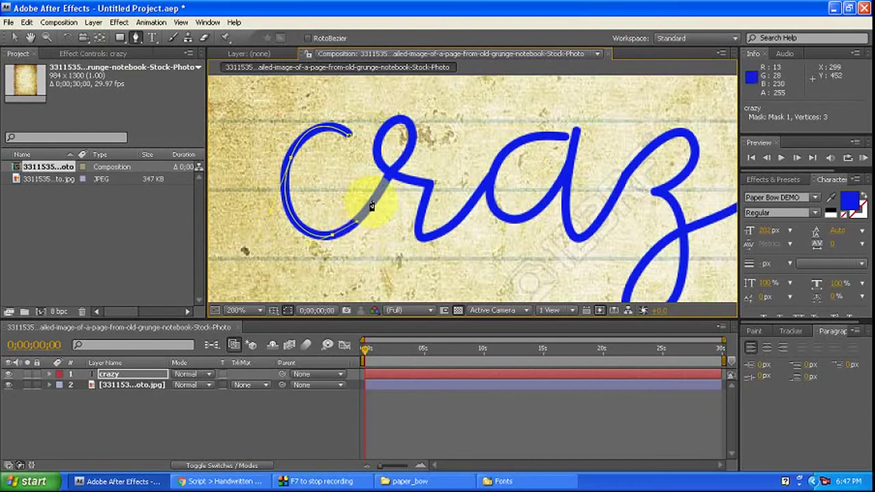
left_click(372, 200)
left_click(389, 176)
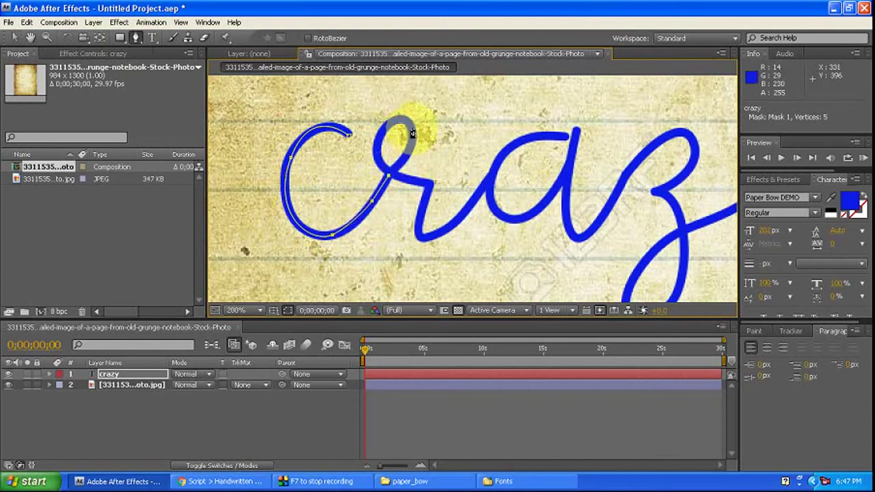
Extend the mask path around the loop of the "r" and onto its short shoulder, shaping the curves to follow the lettering
left_click_drag(406, 120, 397, 100)
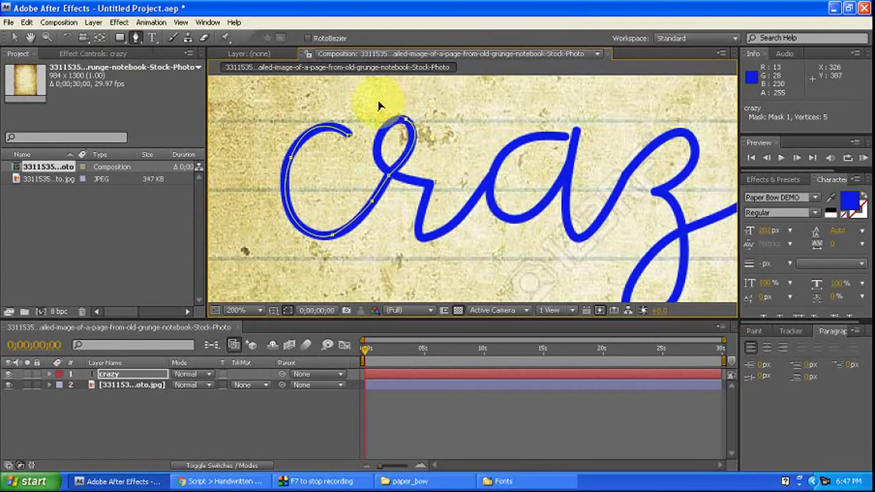
left_click(392, 113)
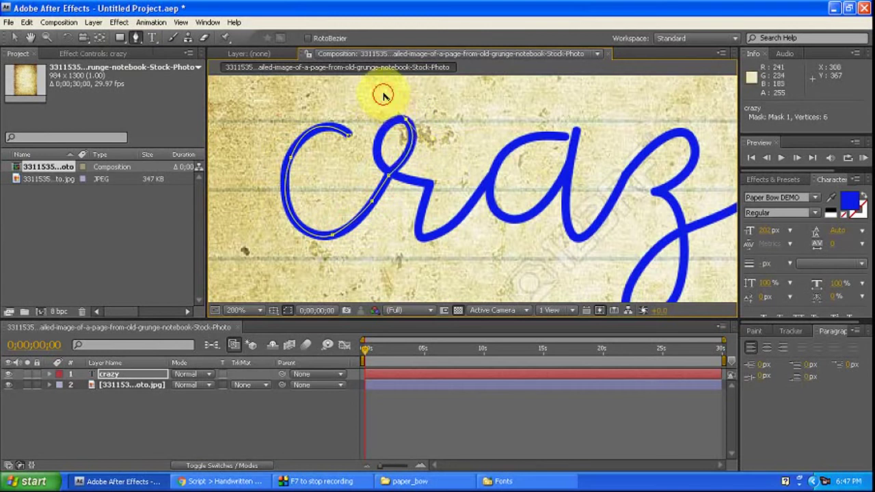
left_click_drag(383, 95, 392, 132)
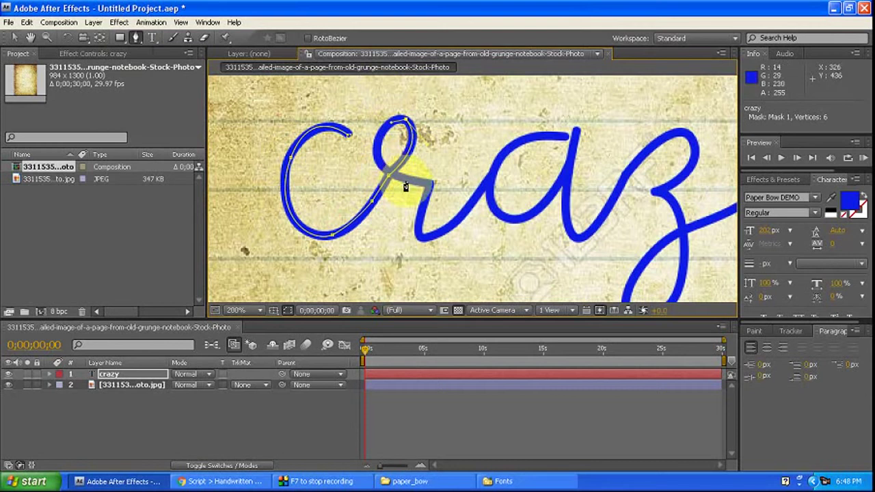
left_click_drag(404, 179, 452, 214)
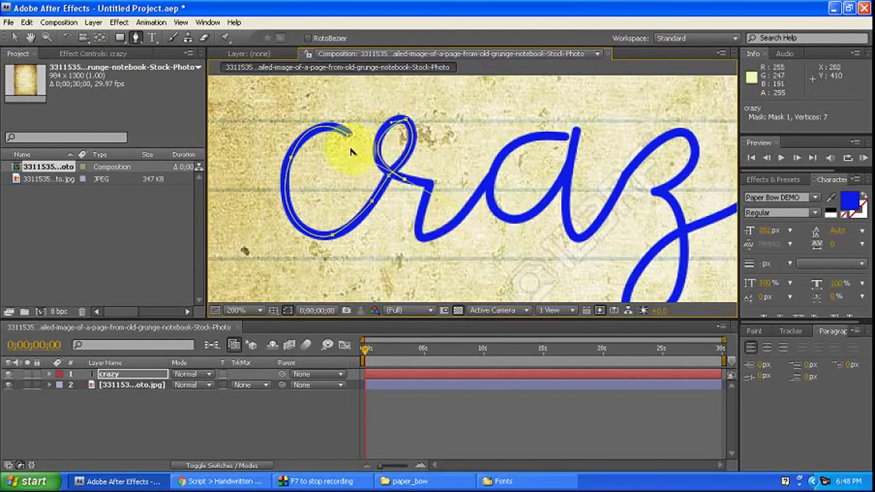
left_click(385, 171)
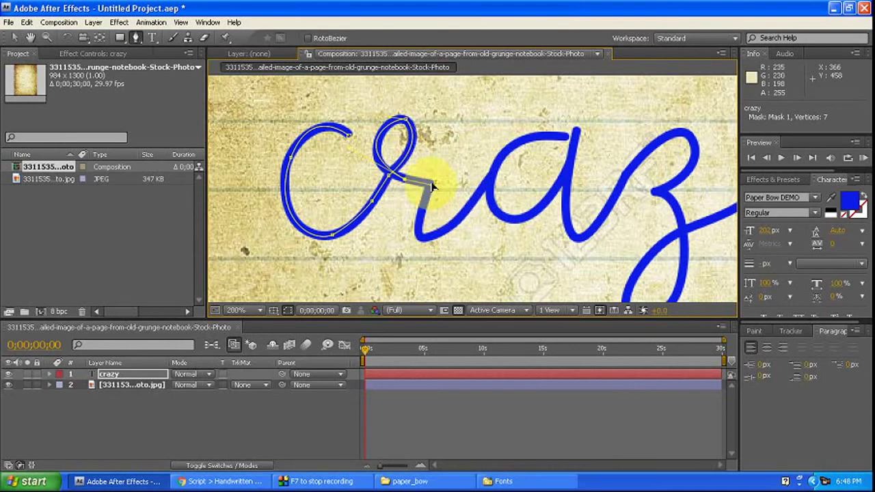
Continue the mask path down the stem of the "r", around the "a" and up the stroke leading into the "z"
left_click_drag(432, 182, 421, 237)
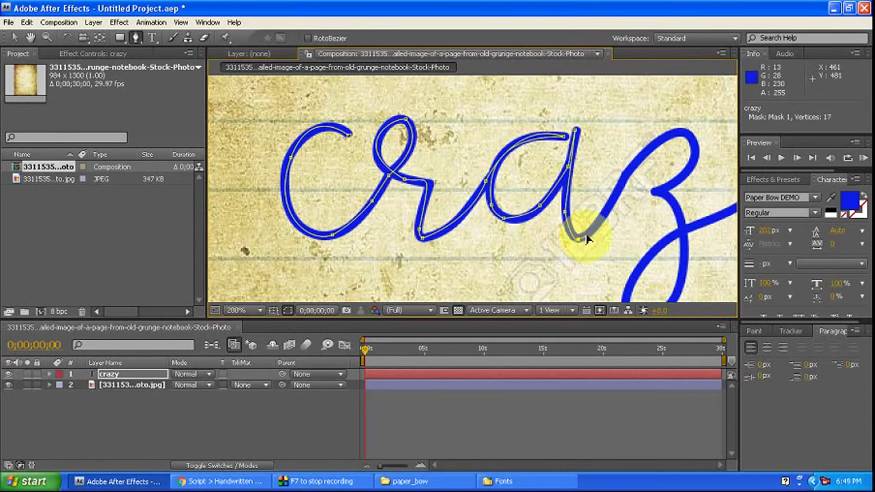
left_click(586, 238)
left_click(665, 143)
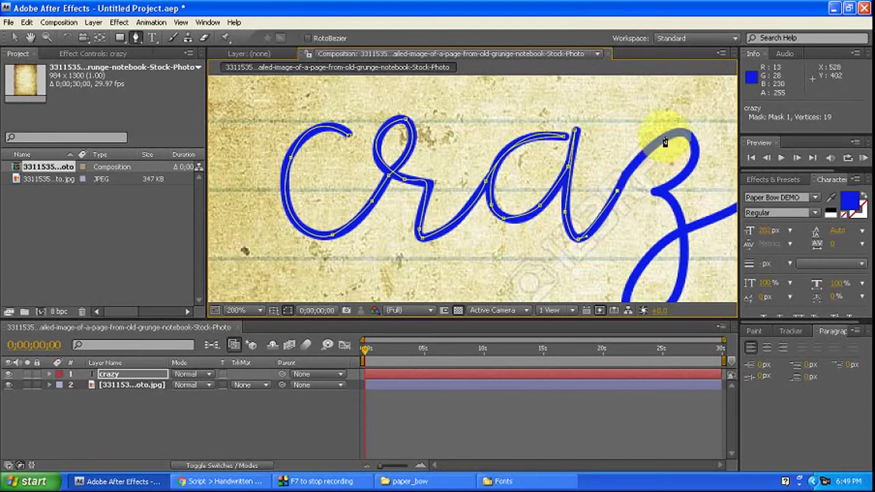
Trace the "z" with the mask path, including its upper curve, descender loop and the start of the connecting stroke to the "y"
mouse_move(683, 137)
left_mouse_down()
mouse_move(697, 145)
mouse_move(674, 188)
mouse_move(647, 182)
mouse_move(621, 209)
mouse_move(654, 186)
mouse_move(683, 242)
left_mouse_up()
left_click(659, 203)
scroll(674, 229, "down", 1)
left_click_drag(636, 216, 540, 185)
scroll(520, 188, "up", 1)
scroll(512, 168, "up", 1)
scroll(512, 133, "down", 2)
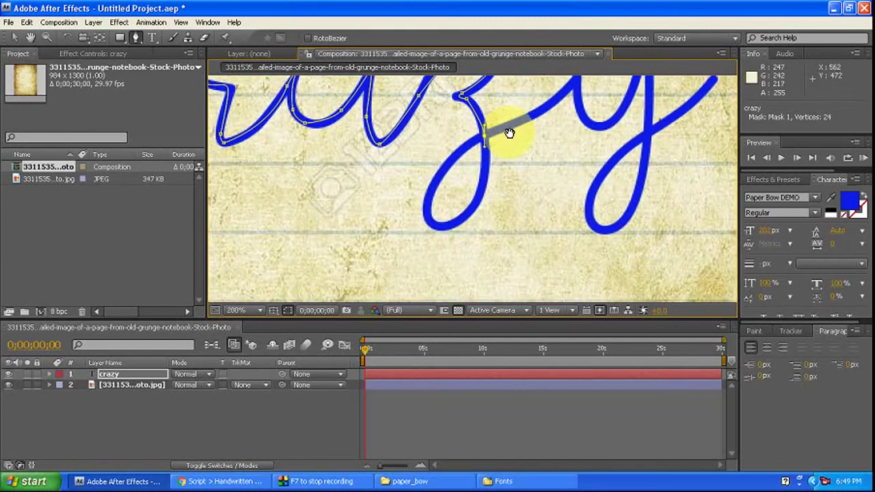
left_click_drag(439, 231, 361, 254)
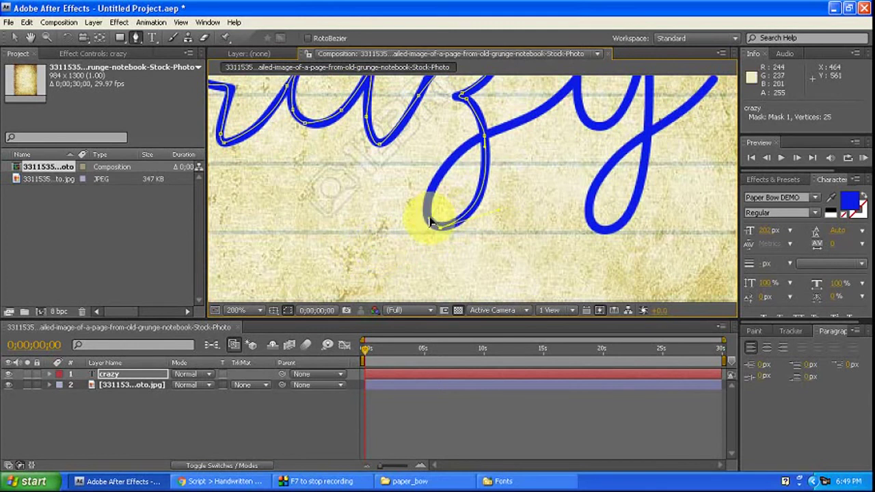
mouse_move(431, 222)
left_mouse_down()
mouse_move(492, 140)
mouse_move(606, 87)
mouse_move(601, 81)
left_mouse_up()
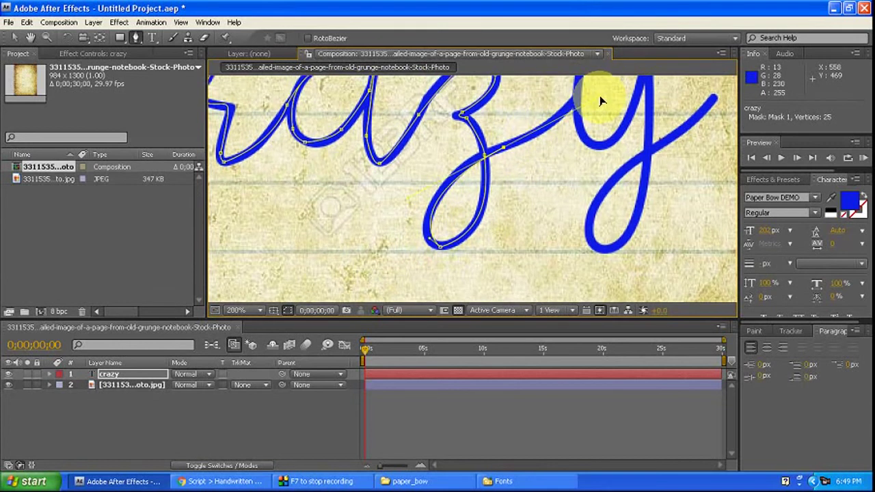
Continue the mask path along the connecting stroke, around the cup of the "y" and partway down its long stem
mouse_move(600, 97)
left_mouse_down()
mouse_move(523, 136)
mouse_move(404, 225)
mouse_move(342, 239)
mouse_move(393, 195)
left_mouse_up()
left_click(392, 195)
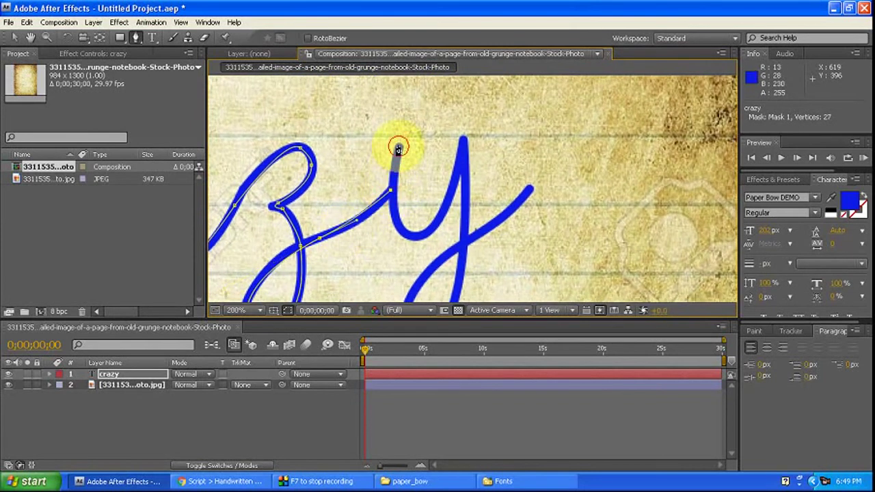
left_click(399, 148)
mouse_move(396, 221)
left_mouse_down()
mouse_move(412, 244)
mouse_move(399, 227)
mouse_move(399, 201)
left_mouse_up()
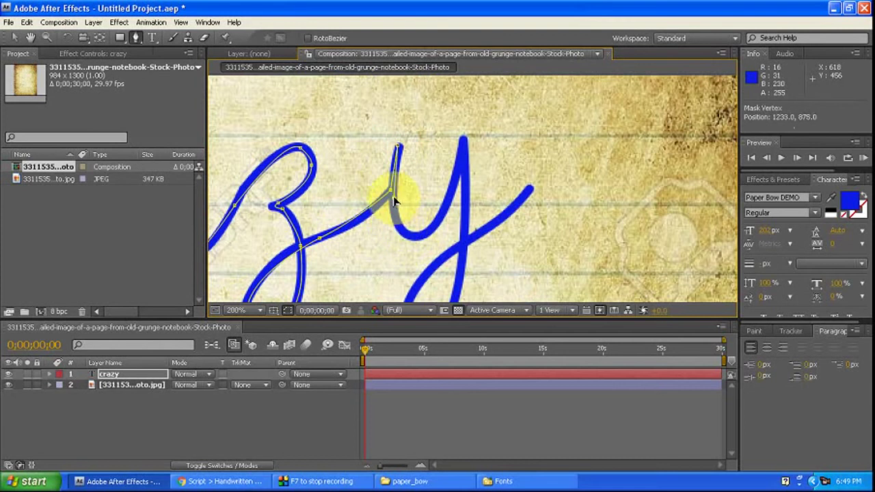
left_click_drag(415, 237, 436, 229)
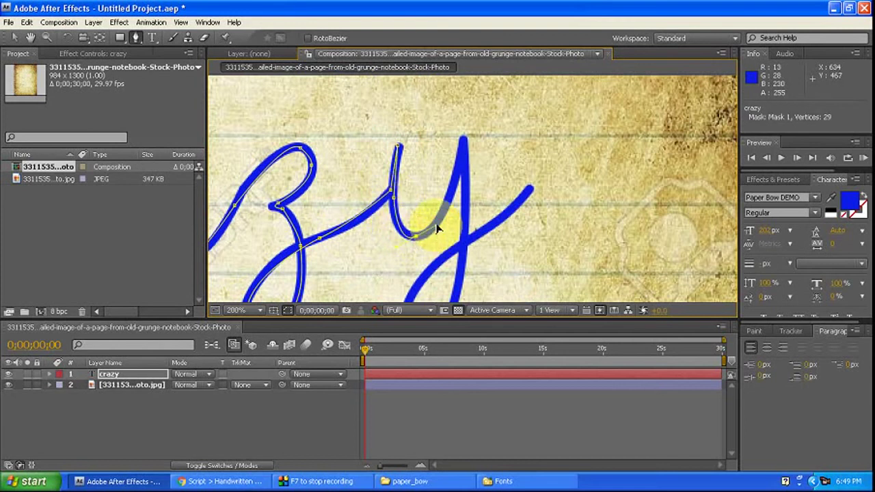
left_click(436, 221)
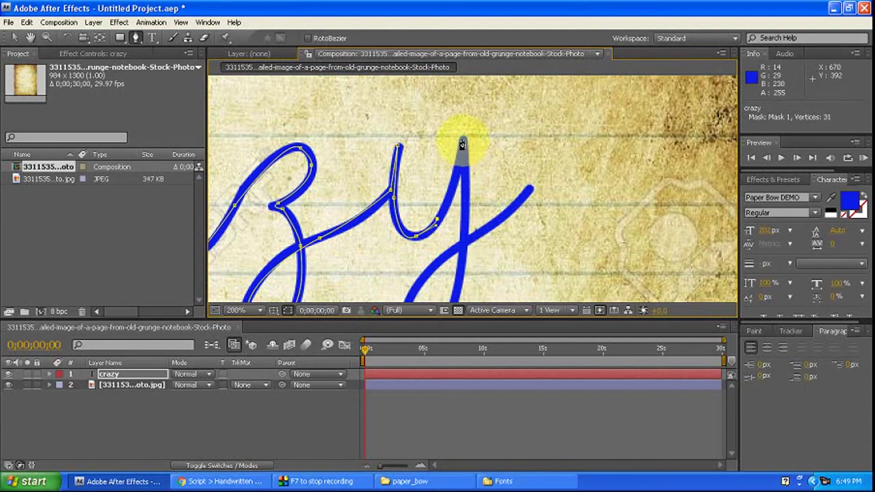
left_click(453, 178)
left_click(463, 144)
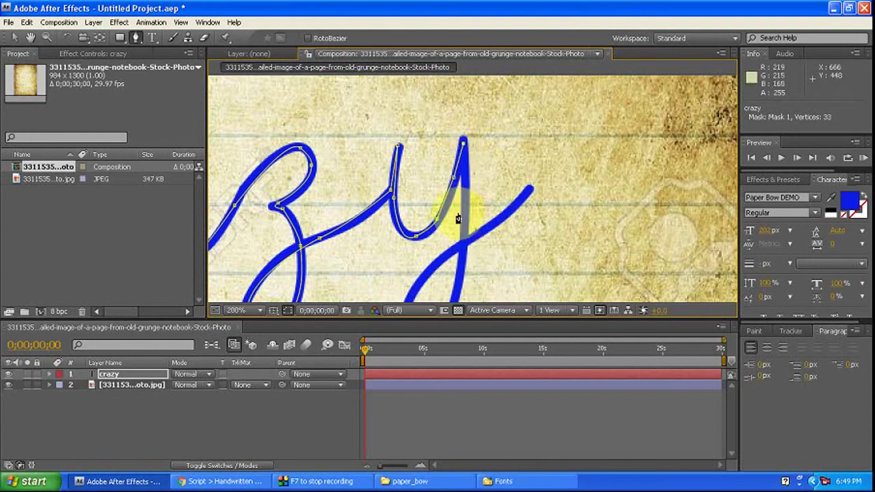
left_click(462, 215)
Finish the mask path around the descender loop of the "y" and out to the tip of its exit stroke
scroll(465, 198, "down", 4)
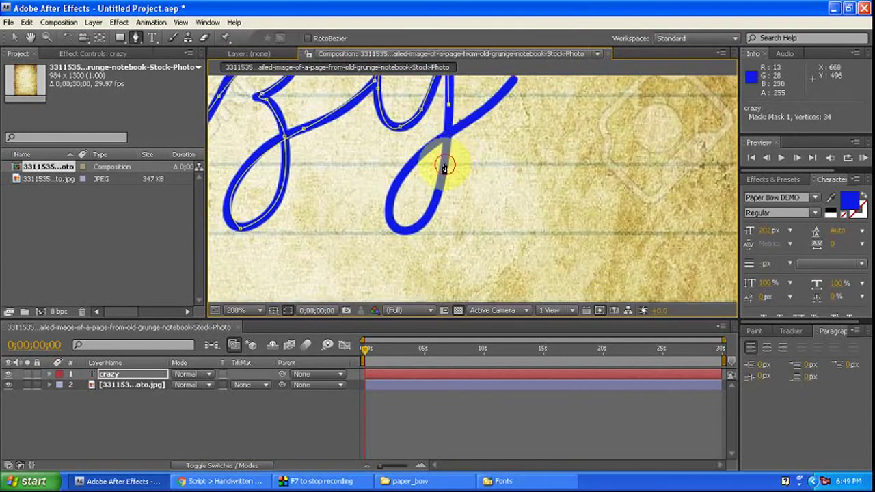
left_click(444, 165)
left_click(437, 198)
left_click(422, 222)
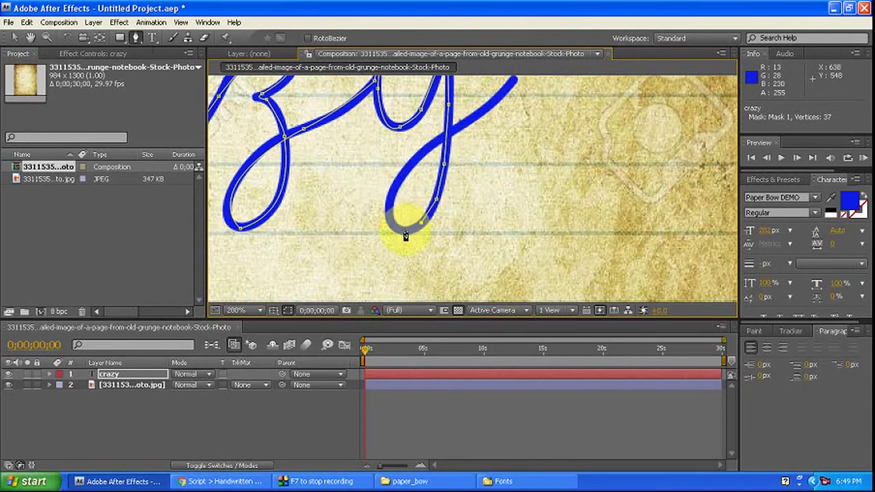
left_click(402, 232)
left_click(398, 183)
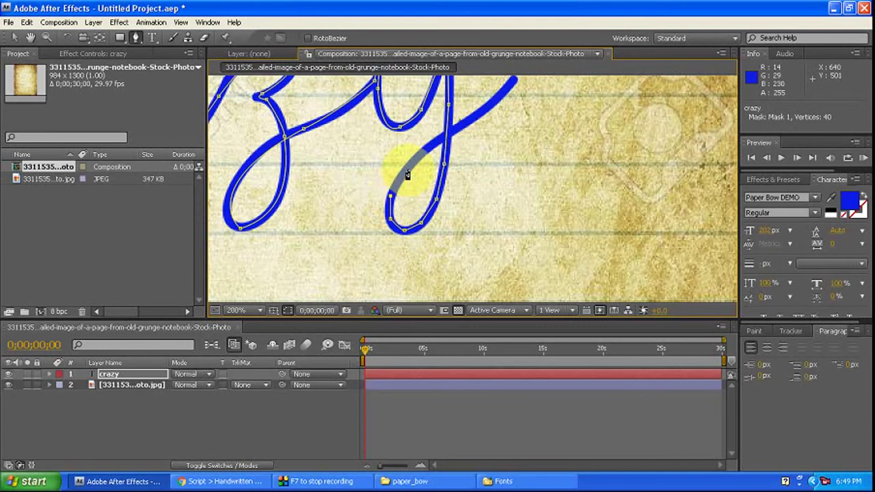
left_click(409, 169)
left_click(422, 152)
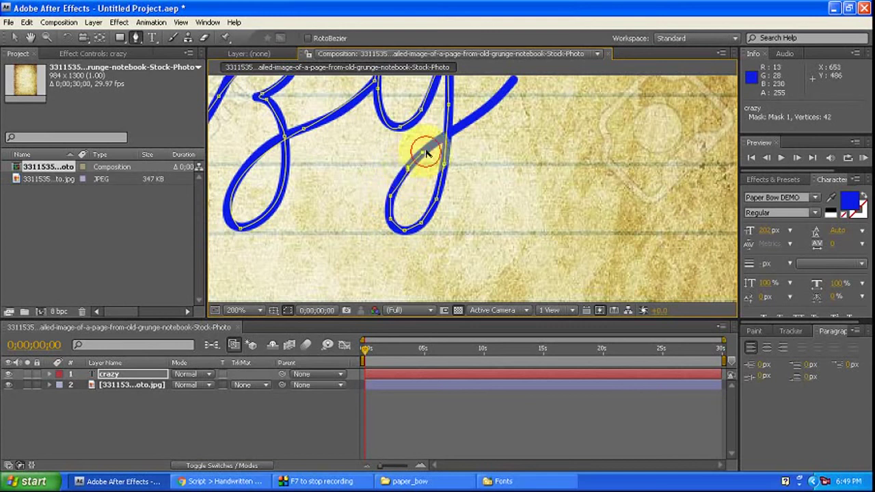
left_click_drag(485, 132, 445, 194)
left_click(425, 182)
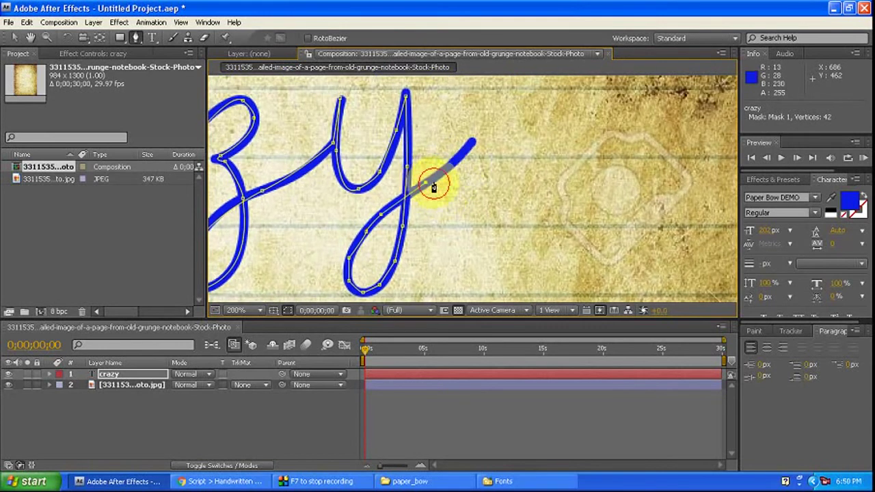
left_click(472, 145)
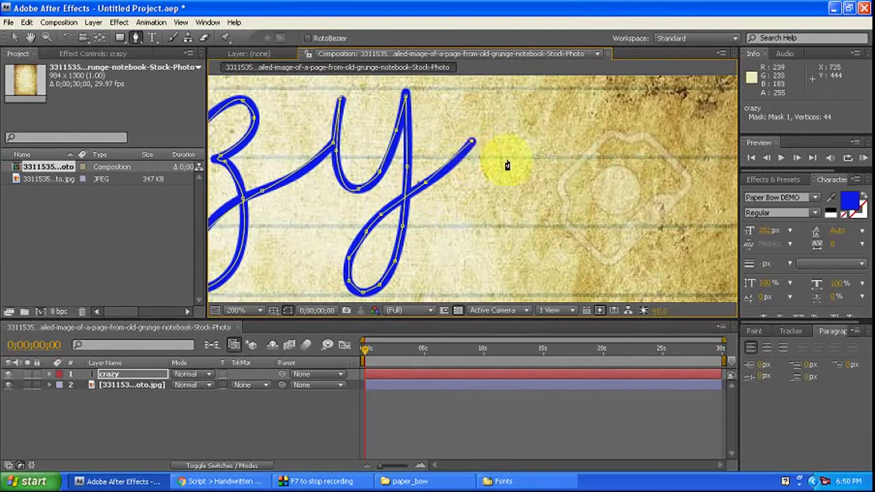
Apply the Generate > Stroke effect to the masked crazy text layer with the whole word in view
key("comma")
left_click_drag(446, 140, 423, 132)
scroll(422, 143, "up", 1)
scroll(420, 161, "down", 1)
left_click_drag(419, 162, 400, 121)
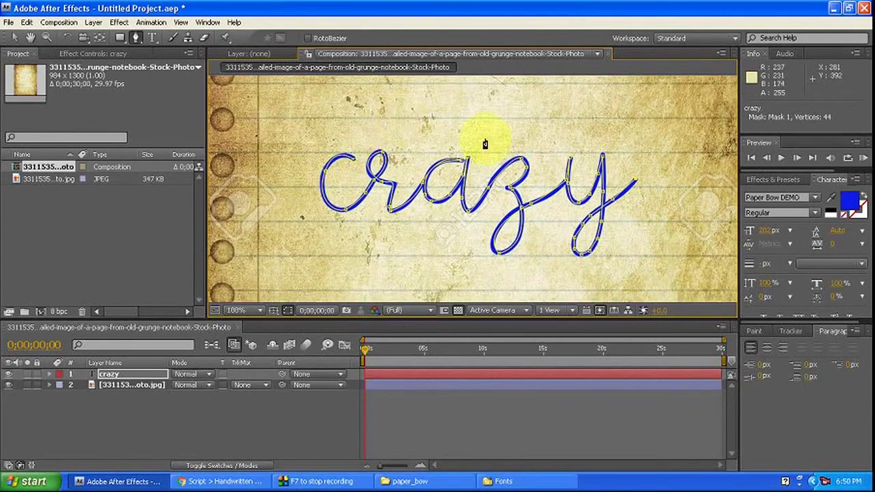
left_click(120, 22)
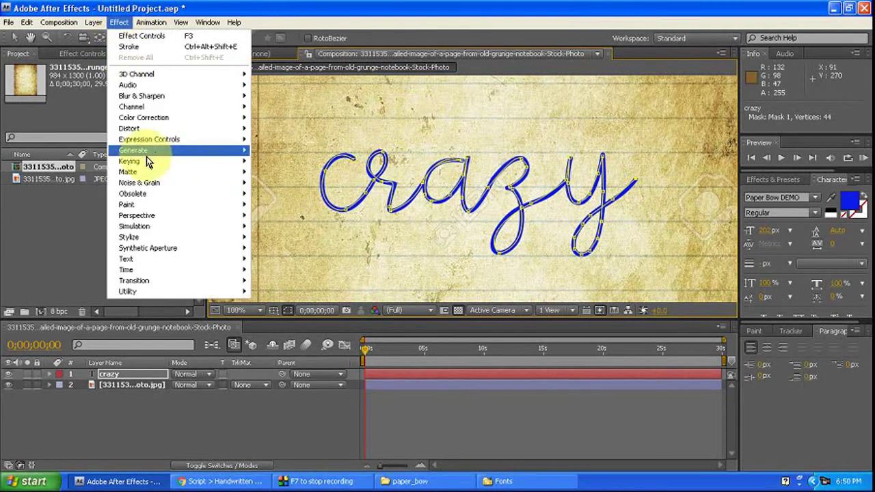
mouse_move(205, 156)
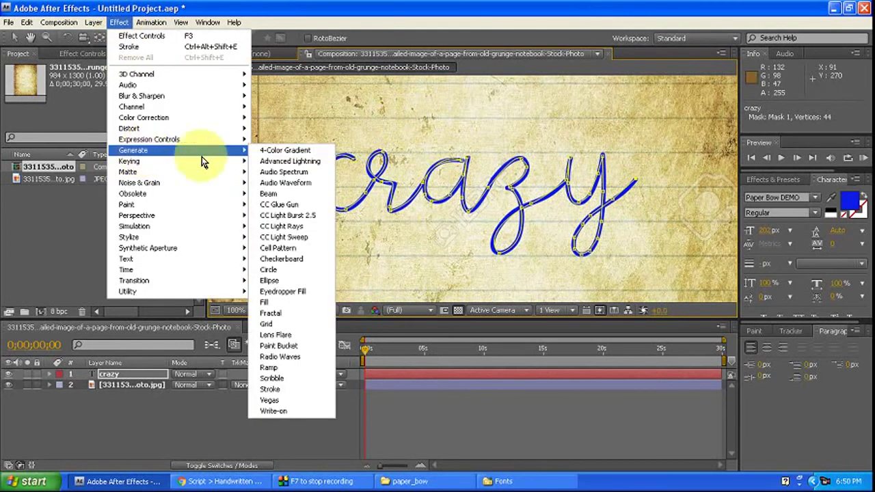
left_click(278, 391)
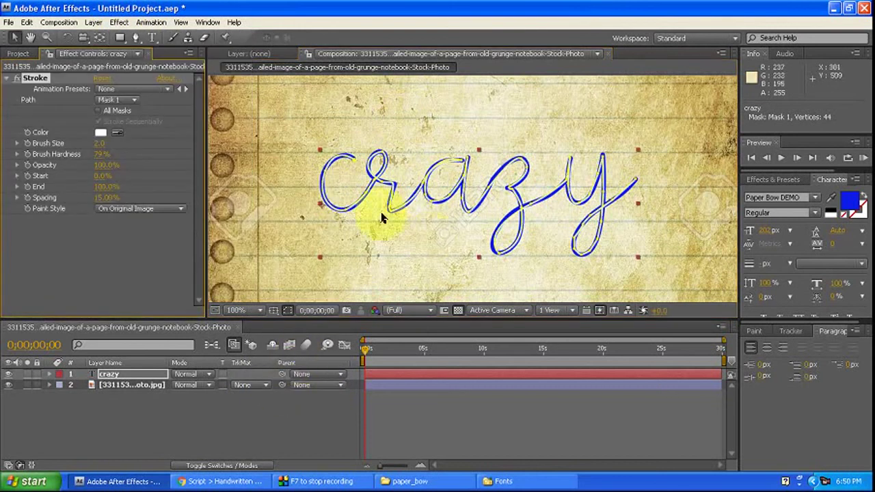
Set the Stroke effect to All Masks with Stroke Sequentially on, and increase its brush size until it covers the blue lettering
left_click_drag(317, 149, 328, 152)
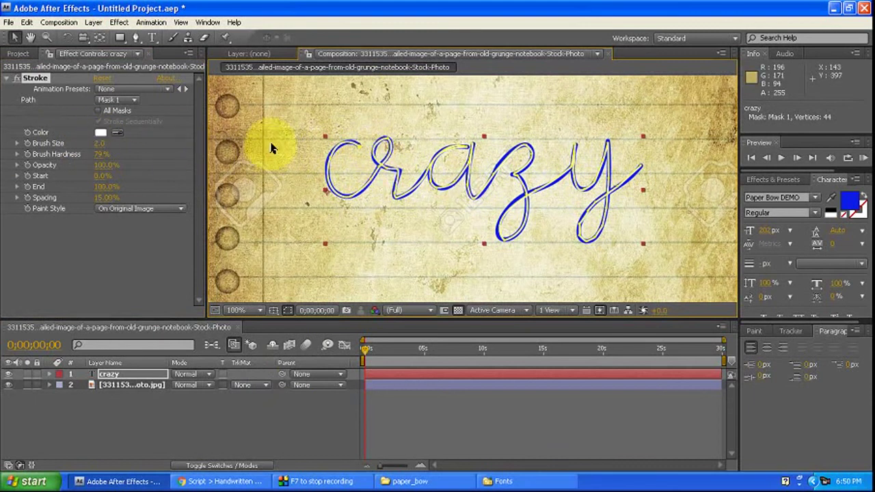
left_click(99, 110)
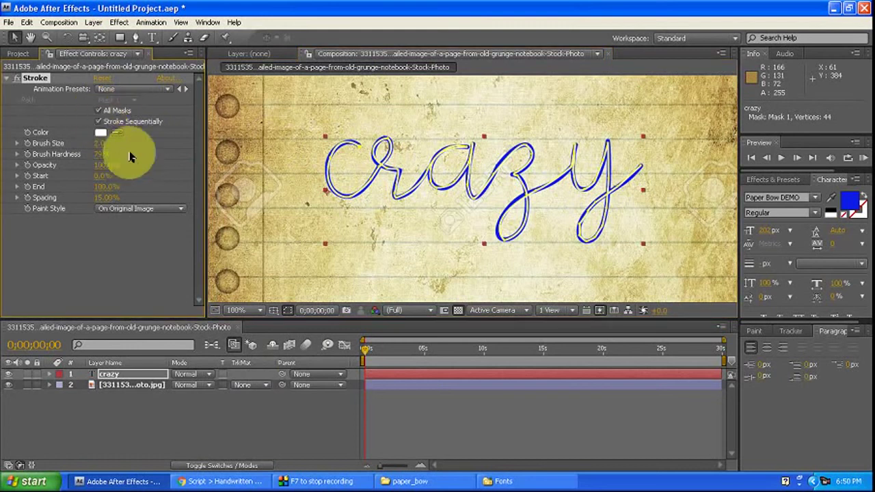
left_click(98, 121)
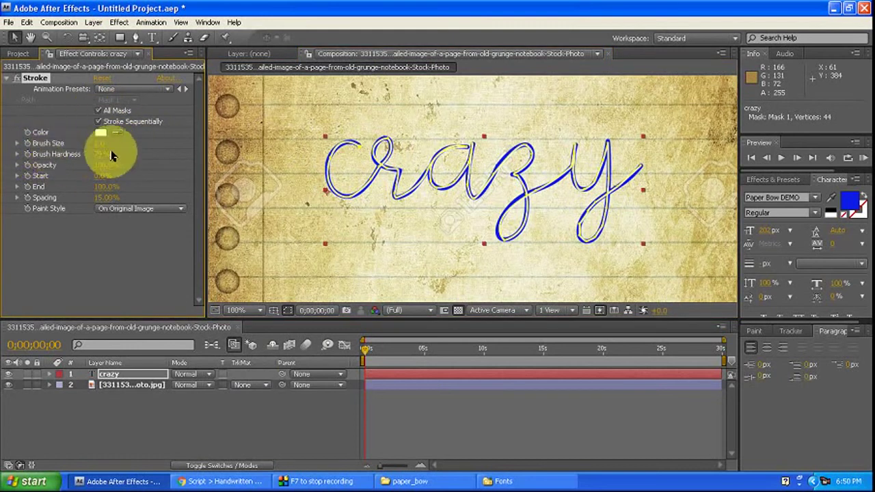
left_click_drag(99, 142, 136, 144)
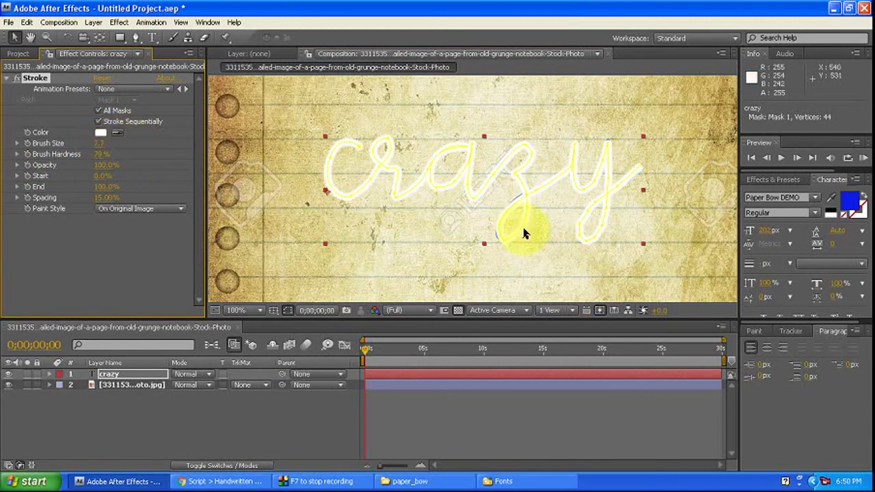
Reshape the mask path along the descender loop of the "z" so the white stroke covers the exposed blue edges
left_click_drag(518, 224, 485, 216)
scroll(463, 182, "up", 1)
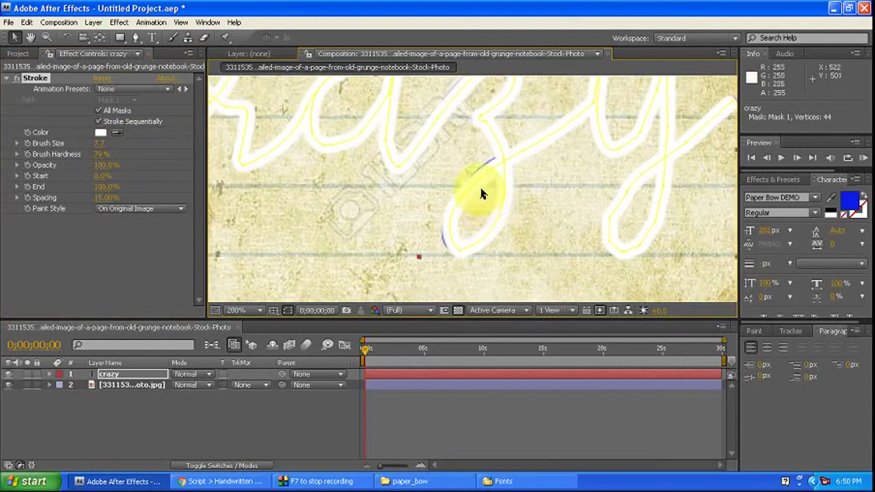
scroll(477, 190, "up", 1)
left_click(486, 173)
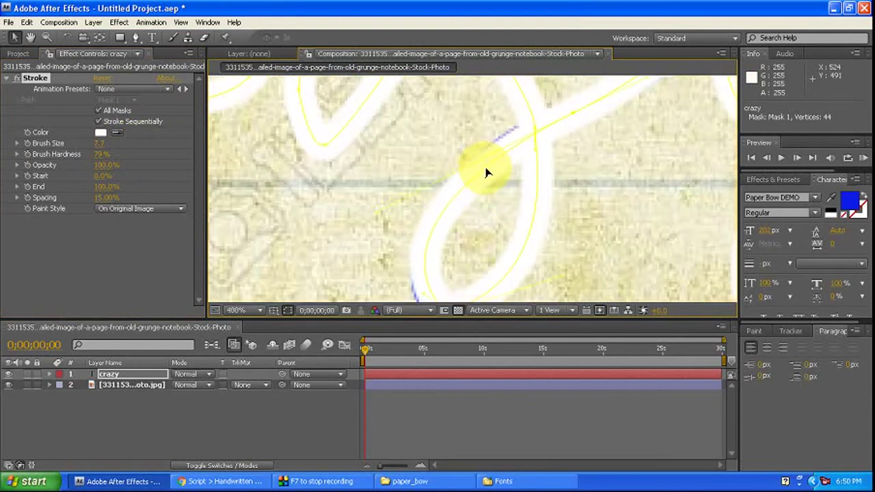
left_click_drag(488, 166, 514, 103)
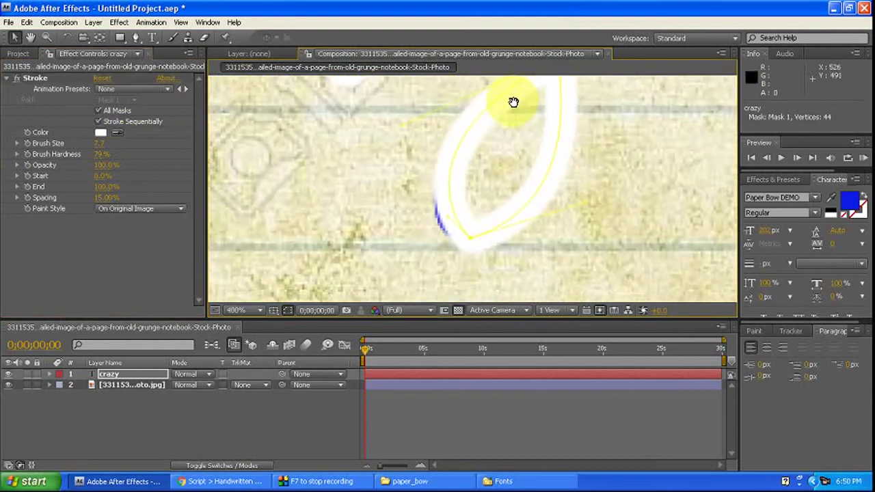
left_click(470, 239)
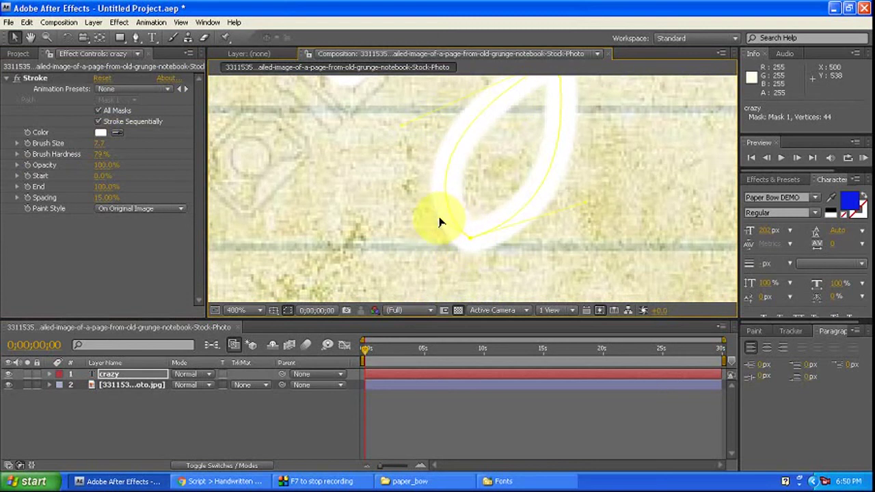
Change the Stroke effect's Paint Style to Reveal Original Image with the whole word in view
scroll(465, 201, "down", 2)
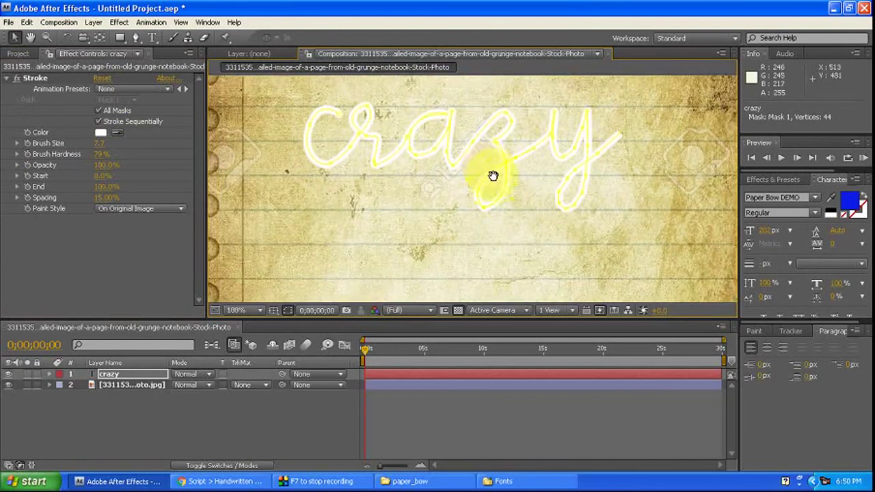
mouse_move(479, 158)
left_mouse_down()
mouse_move(481, 200)
mouse_move(482, 168)
left_mouse_up()
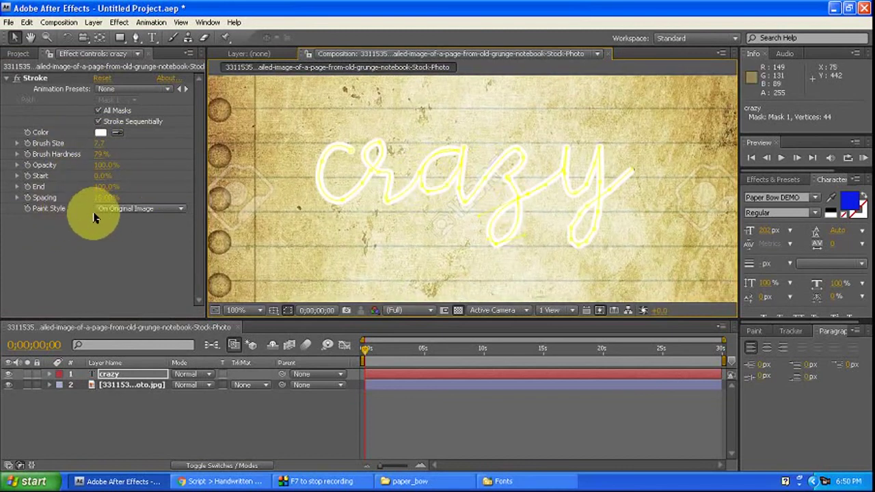
left_click(182, 212)
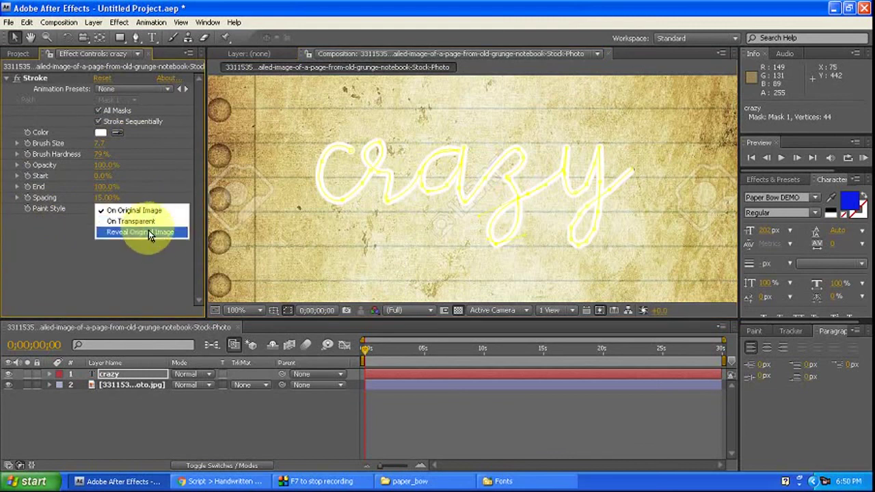
left_click(155, 234)
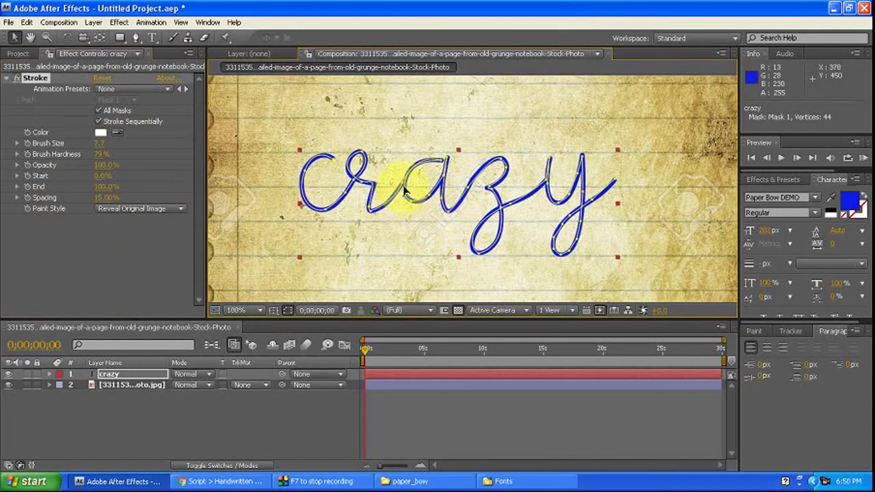
Keyframe the Stroke effect's End value at 0% at 0;00;01;13 and 100% at 0;00;05;03
mouse_move(406, 186)
left_mouse_down()
mouse_move(423, 182)
mouse_move(407, 190)
left_mouse_up()
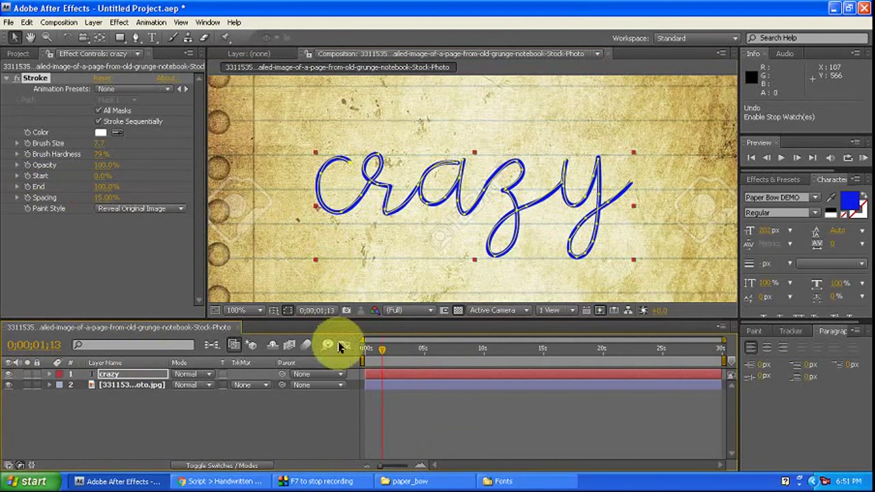
left_click(27, 187)
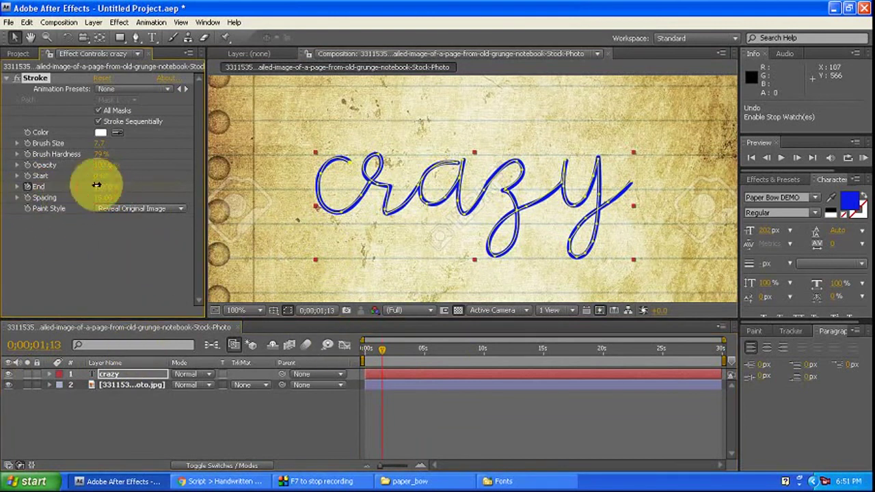
left_click_drag(96, 185, 29, 185)
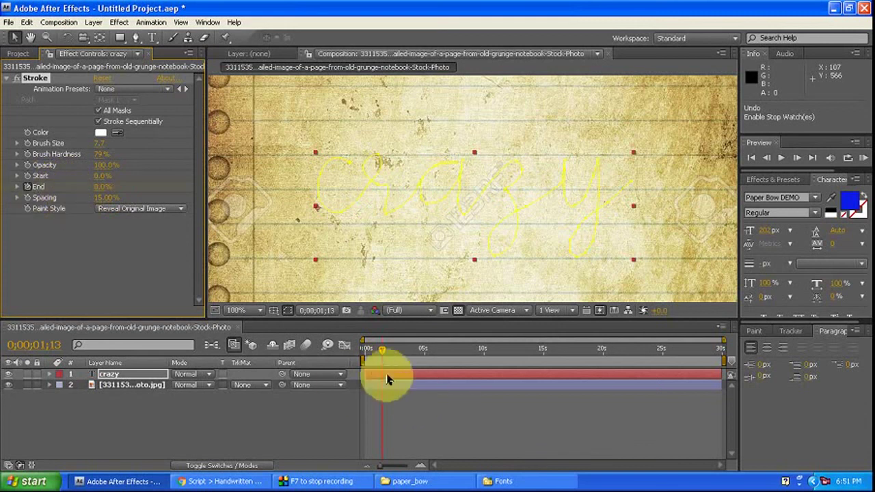
left_click_drag(384, 350, 425, 356)
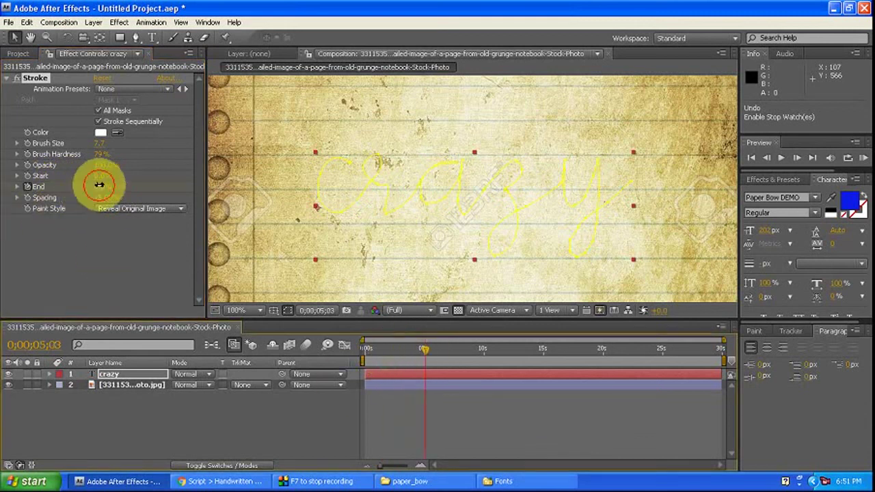
left_click_drag(91, 186, 183, 196)
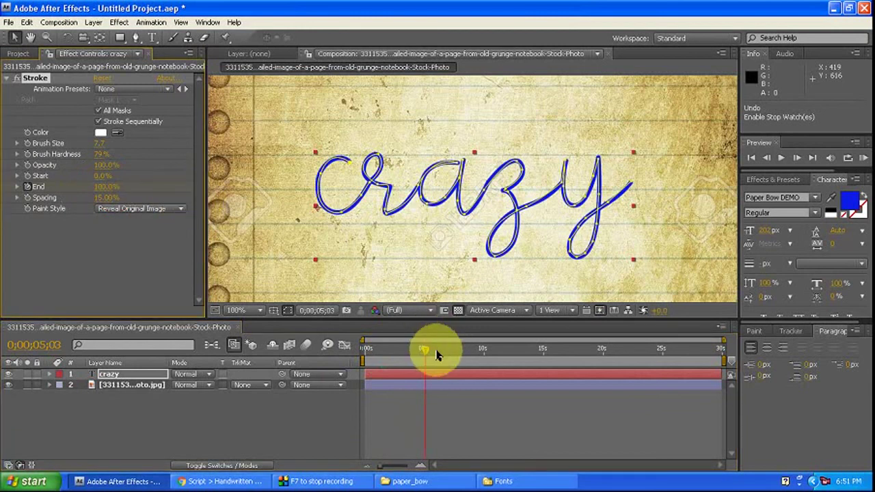
Deselect the crazy text layer and preview the handwriting animation from the start of the composition
left_click(288, 134)
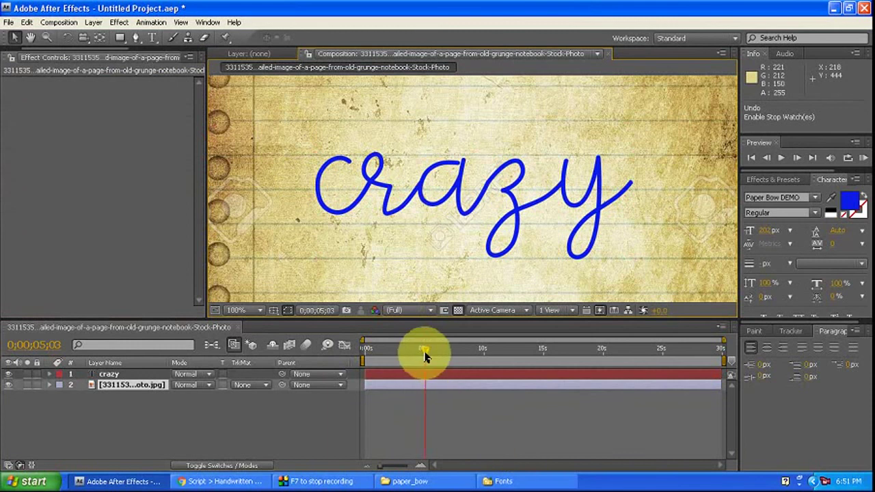
left_click_drag(426, 352, 360, 353)
key("space")
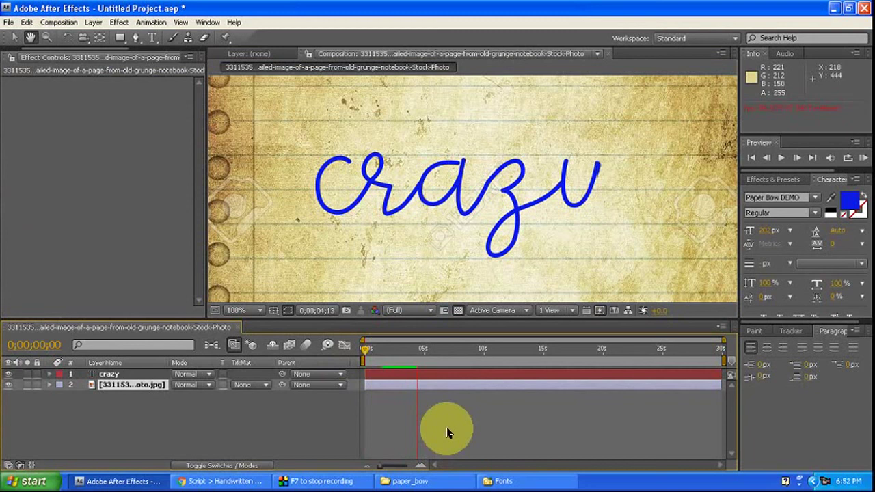
Reveal the Stroke keyframes of the crazy layer and move the second End keyframe earlier to 0;00;02;22
left_click(390, 371)
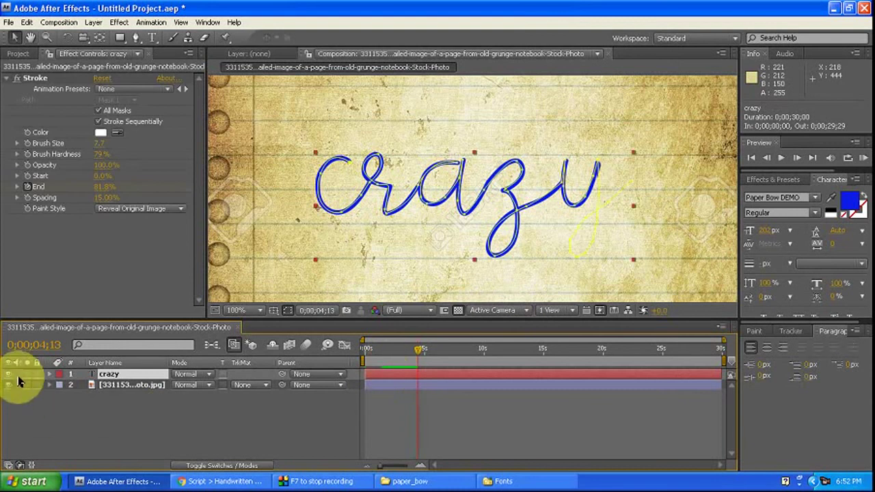
left_click(50, 374)
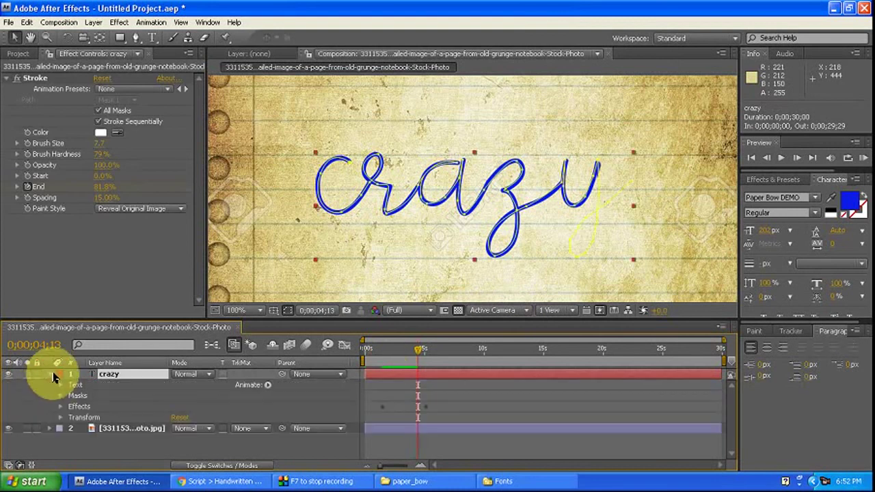
left_click(60, 407)
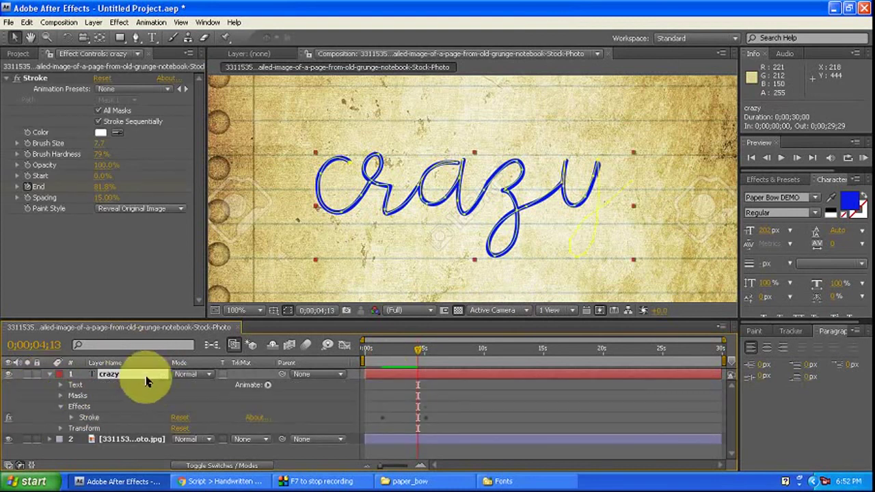
left_click(68, 417)
scroll(314, 372, "down", 2)
scroll(314, 371, "down", 2)
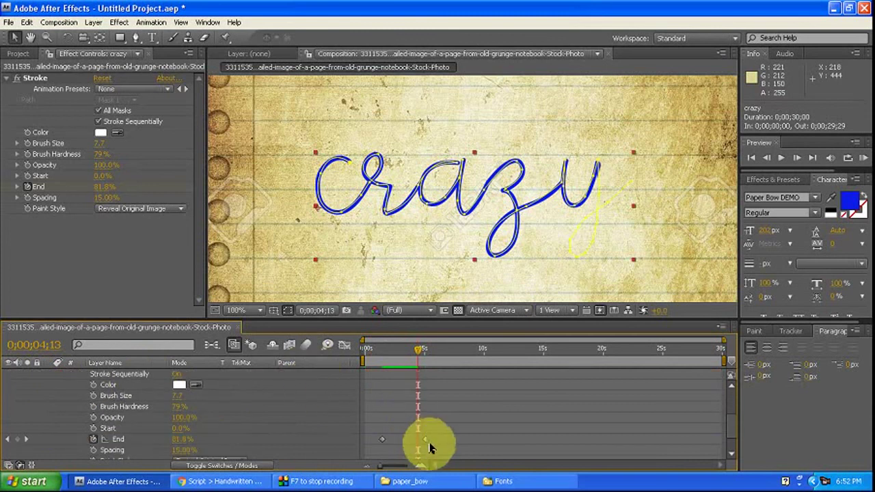
left_click_drag(428, 445, 397, 439)
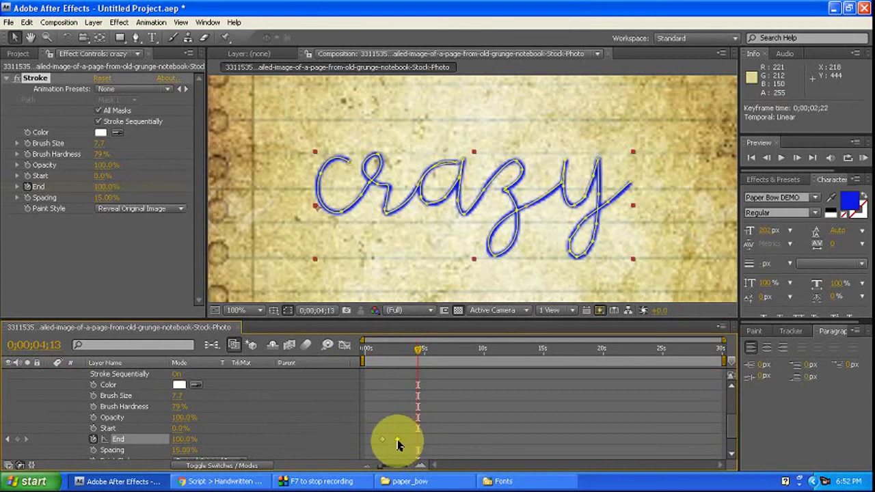
Preview the faster handwriting animation from just before the first End keyframe
mouse_move(417, 351)
left_mouse_down()
mouse_move(367, 365)
mouse_move(381, 365)
left_mouse_up()
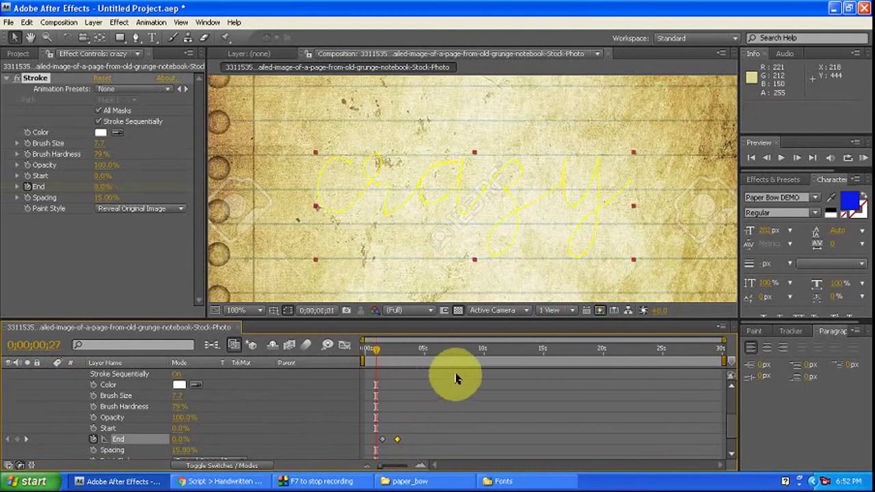
key("space")
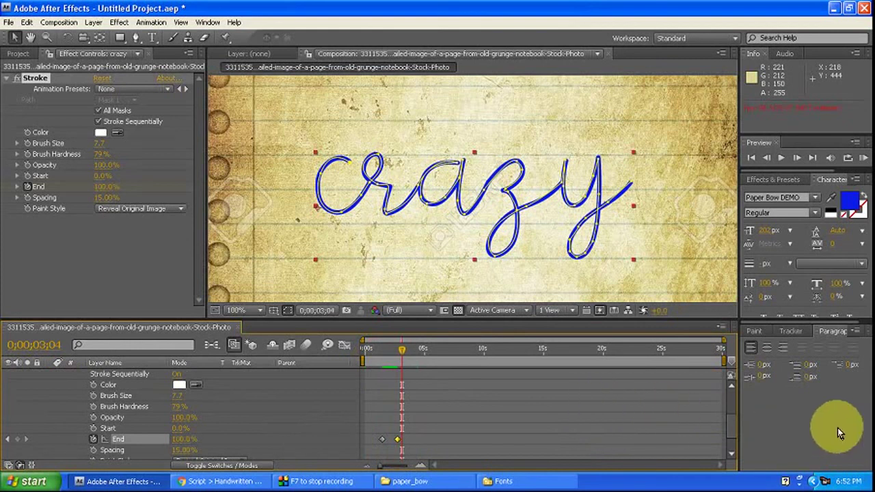
right_click(827, 486)
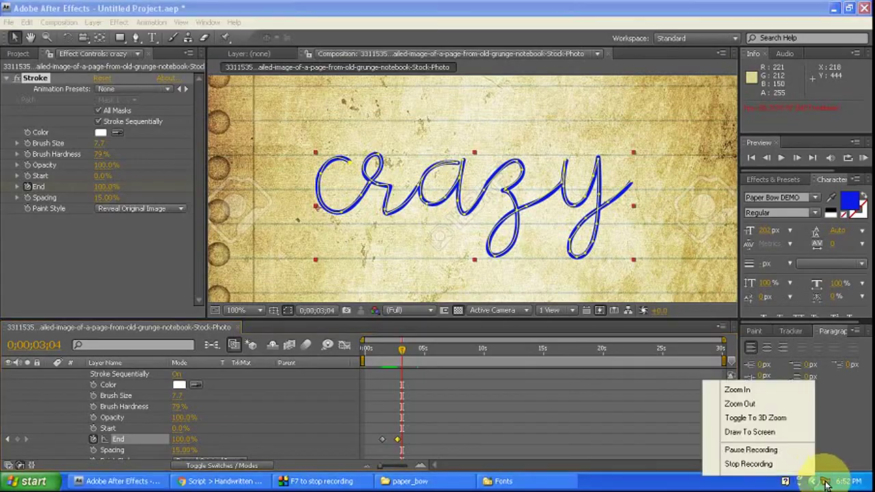